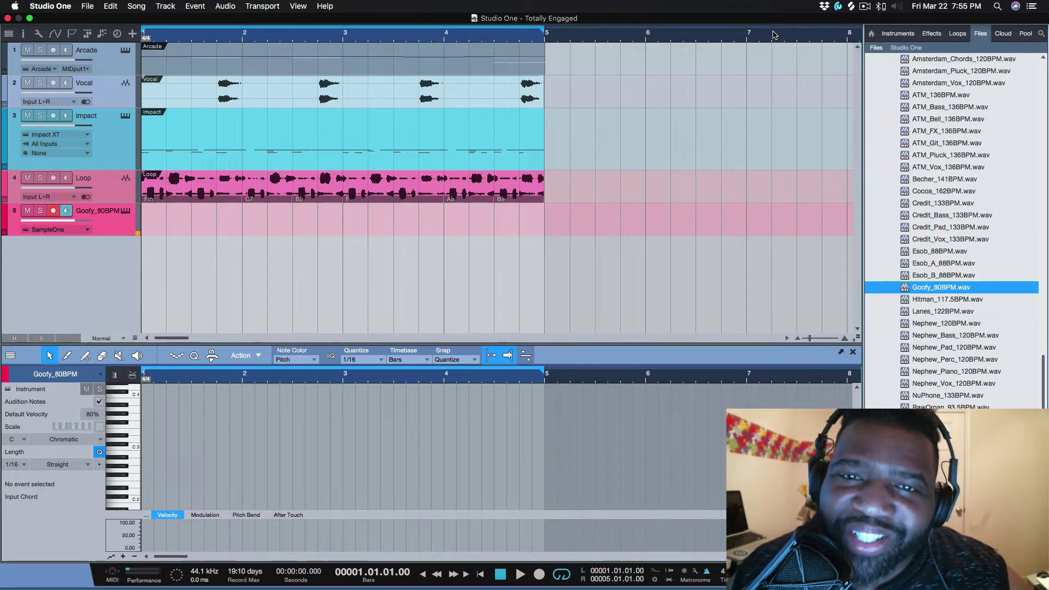
Step: Play back the full arrangement with the Impact drum track selected
key("ctrl+super+f")
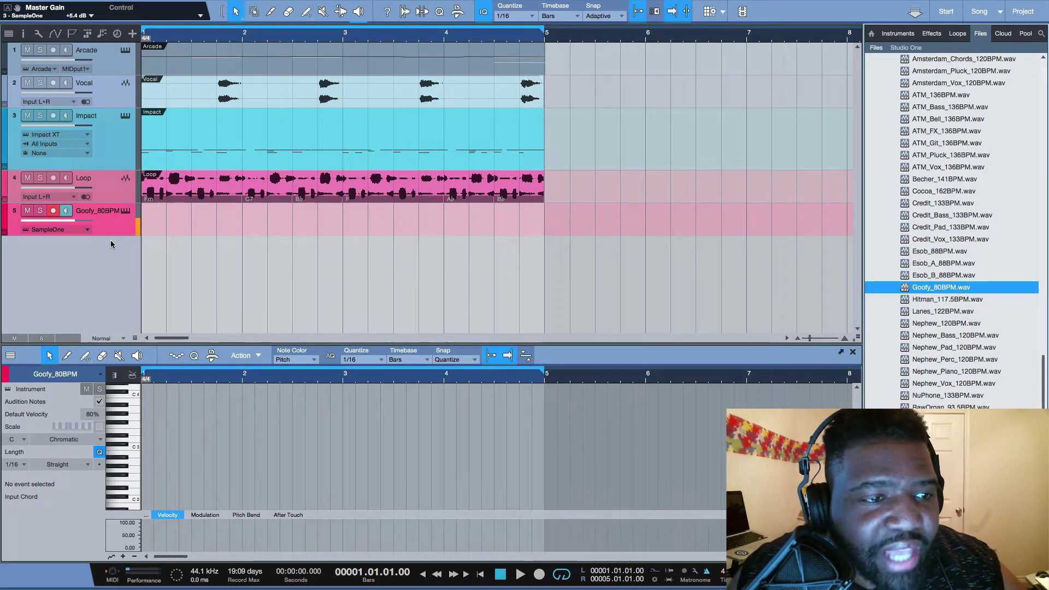
left_click(101, 156)
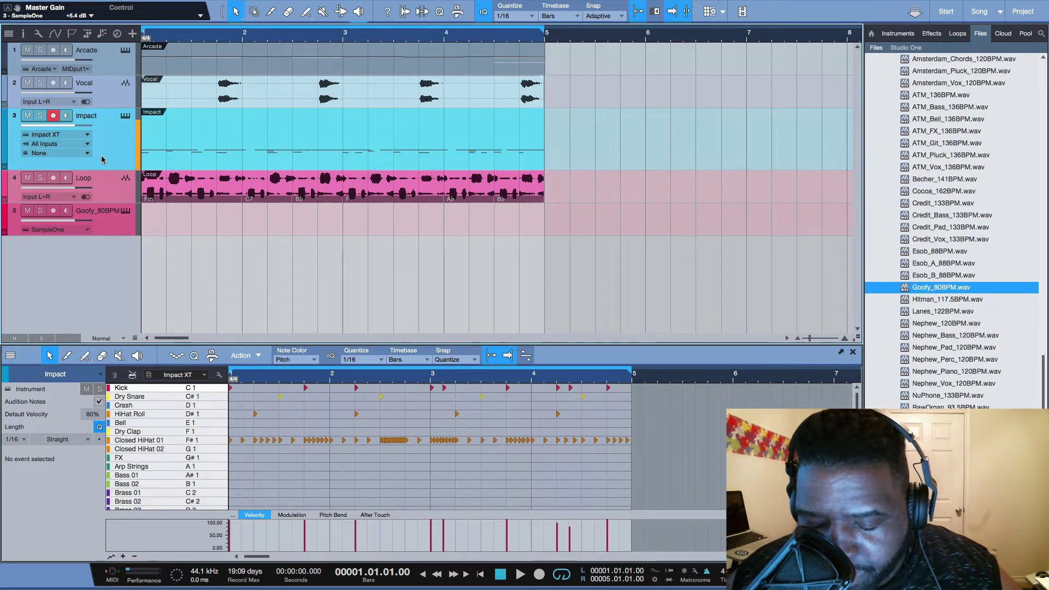
key("space")
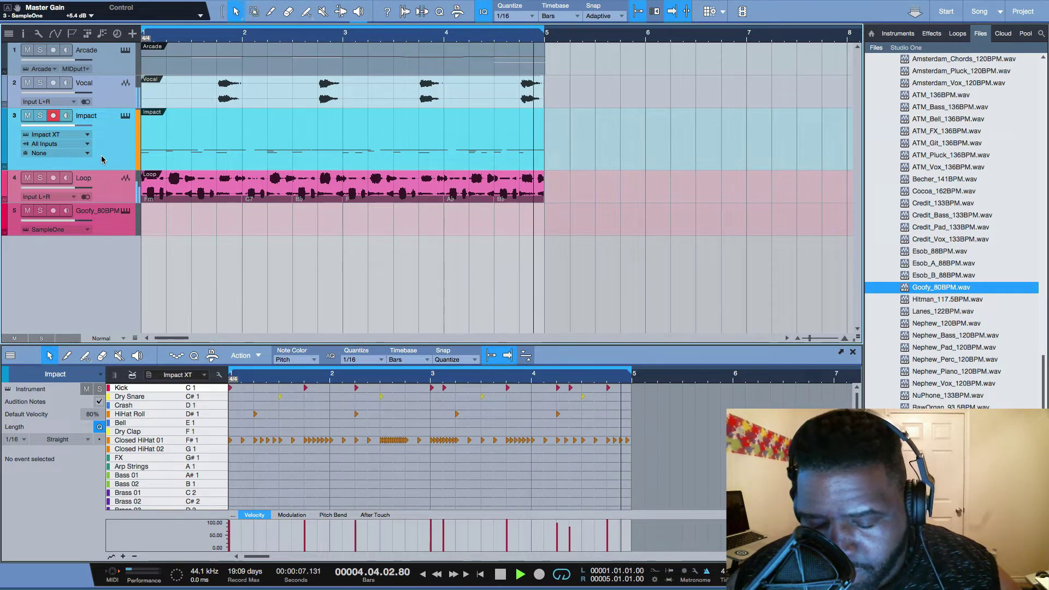
key("space")
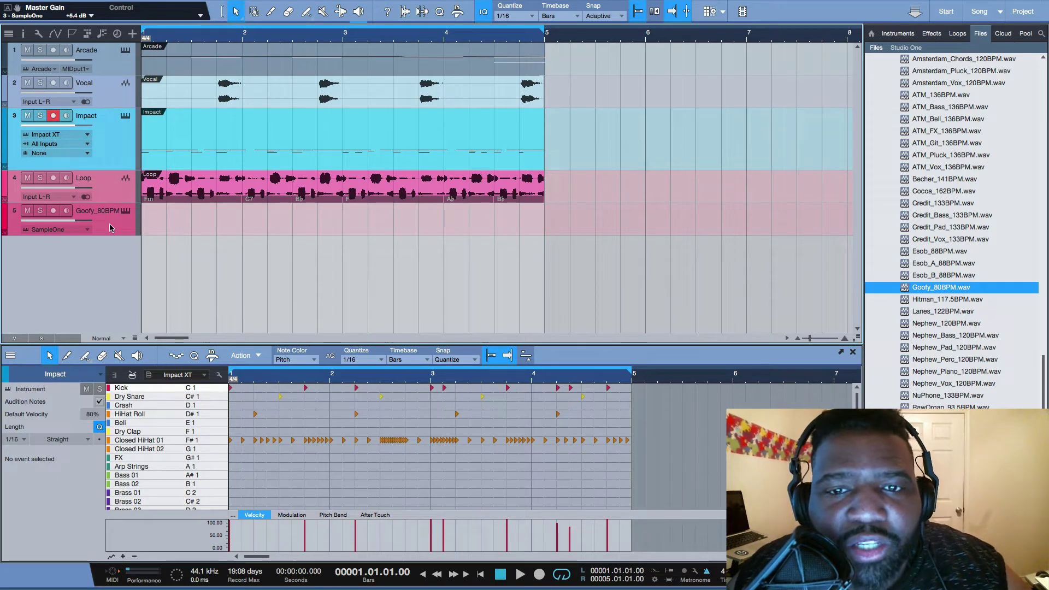
left_click(545, 63)
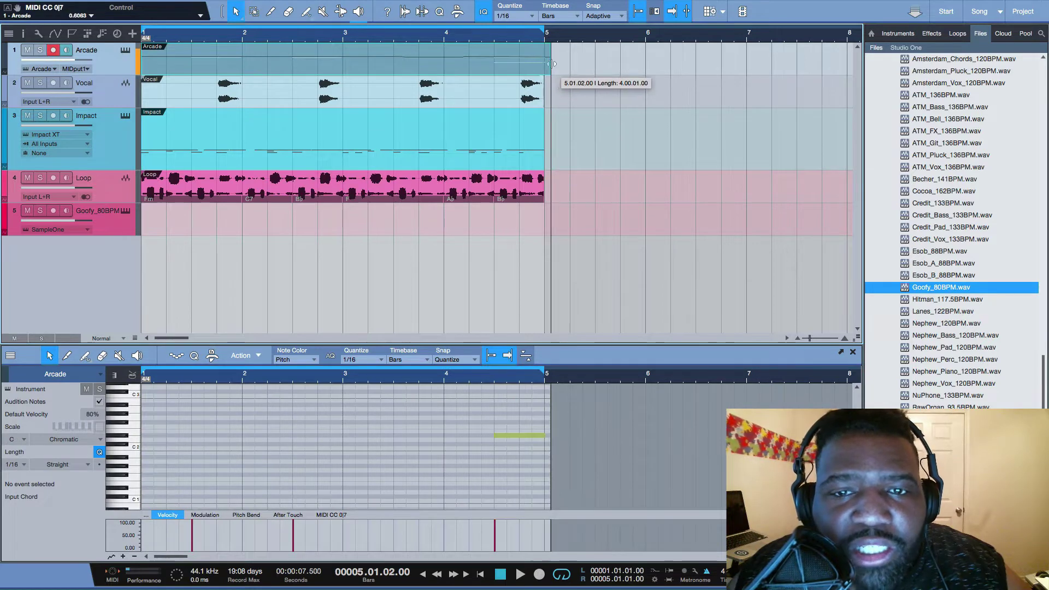
left_click(543, 91)
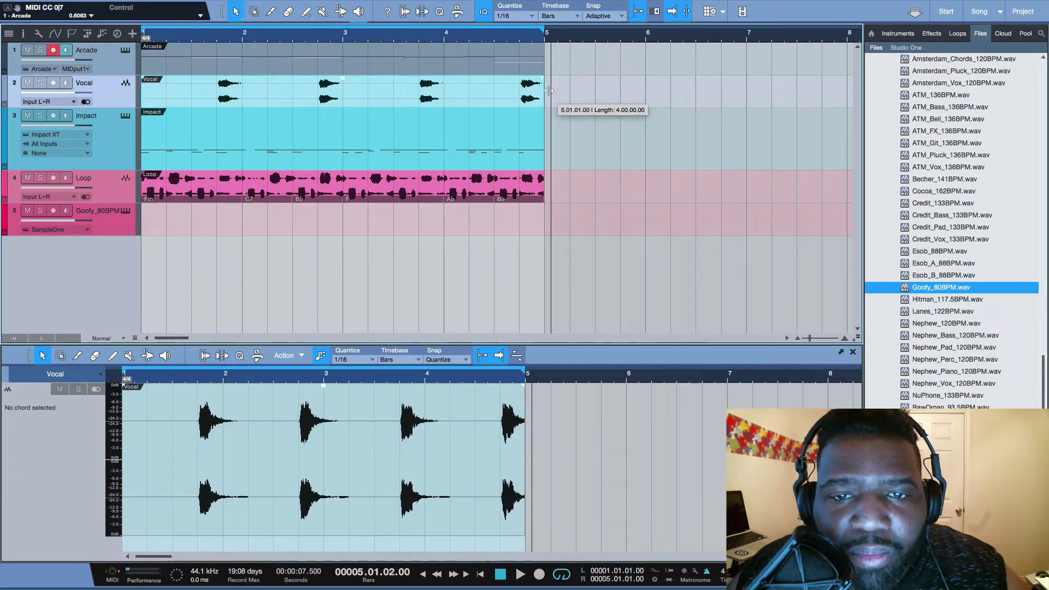
left_click(594, 92)
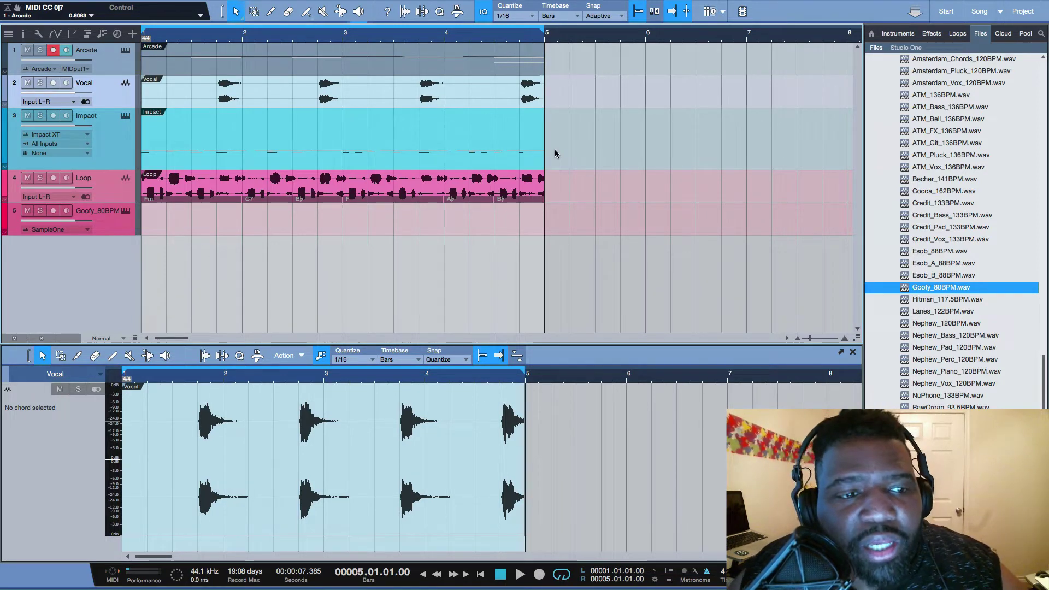
Step: Solo the Loop track and listen to it on its own
left_click(40, 178)
key("space")
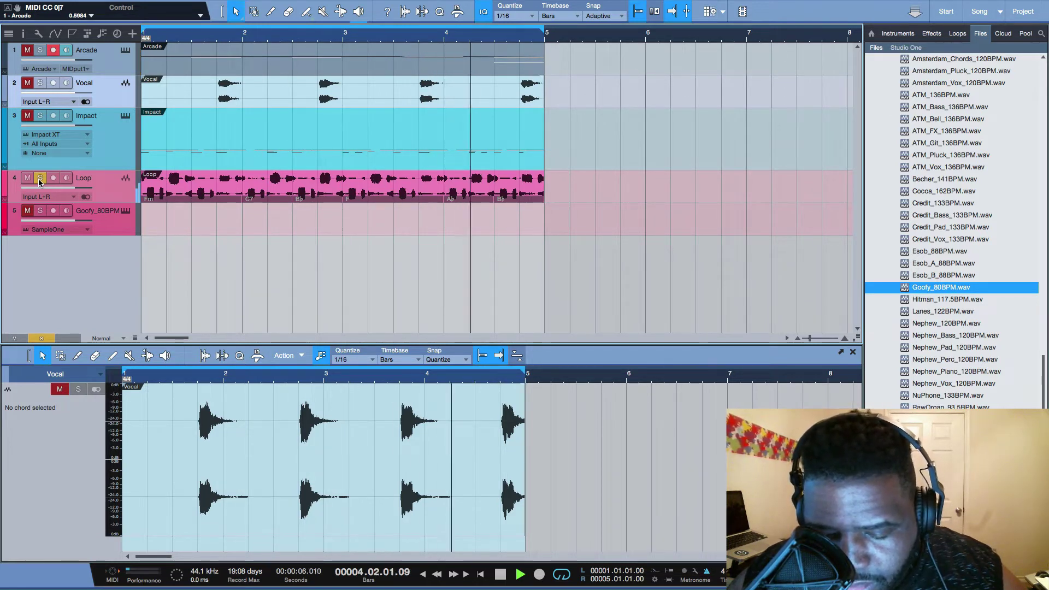
key("space")
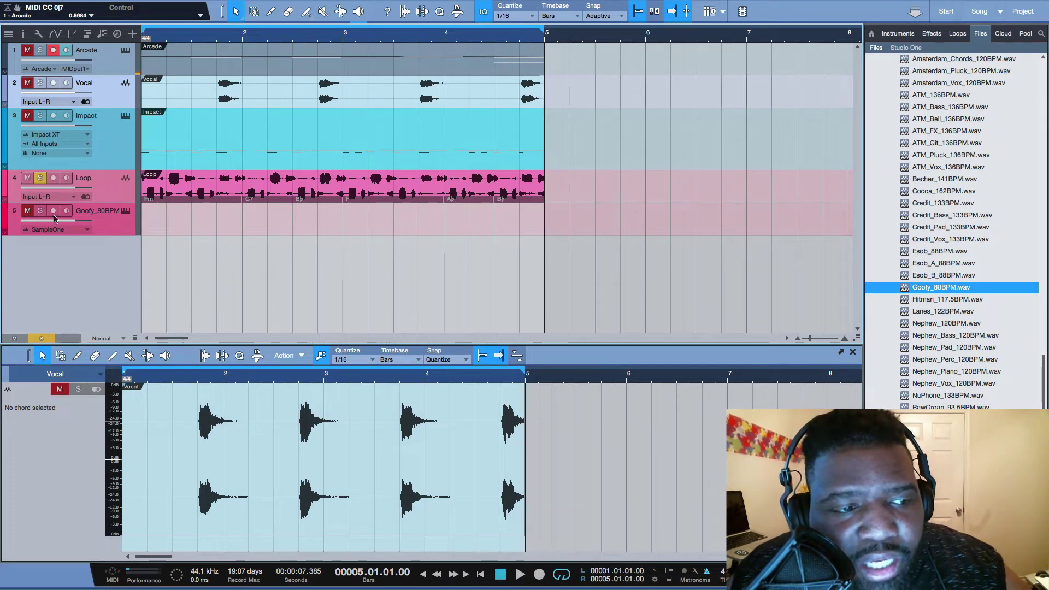
Step: Solo and select the Goofy_80BPM sampler track, and locate Goofy_80BPM.wav in the Saucey_Loops_V2 folder
left_click(40, 210)
left_click(126, 229)
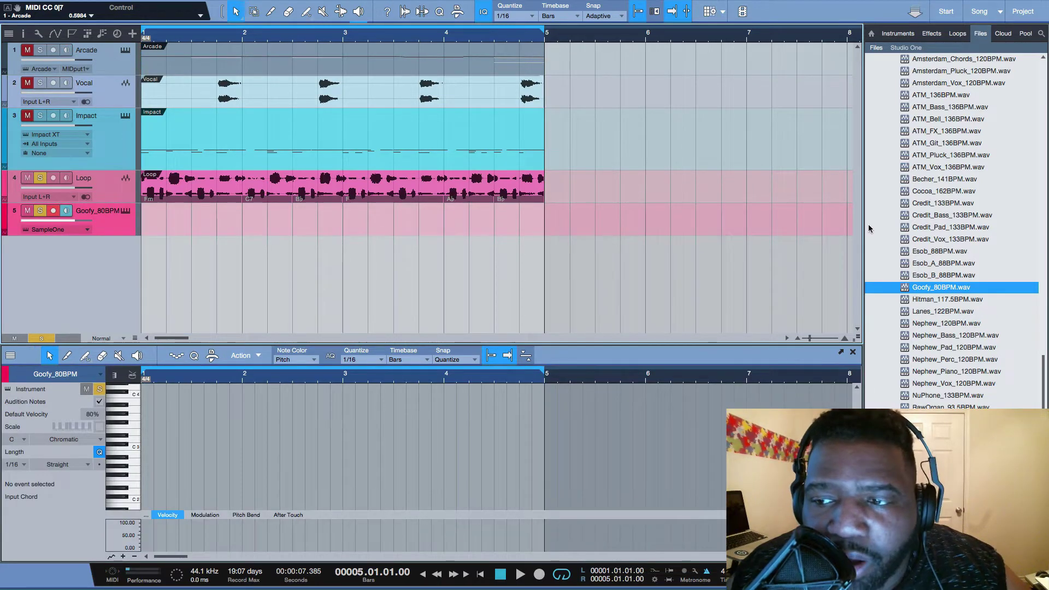
scroll(880, 225, "up", 10)
scroll(889, 225, "down", 10)
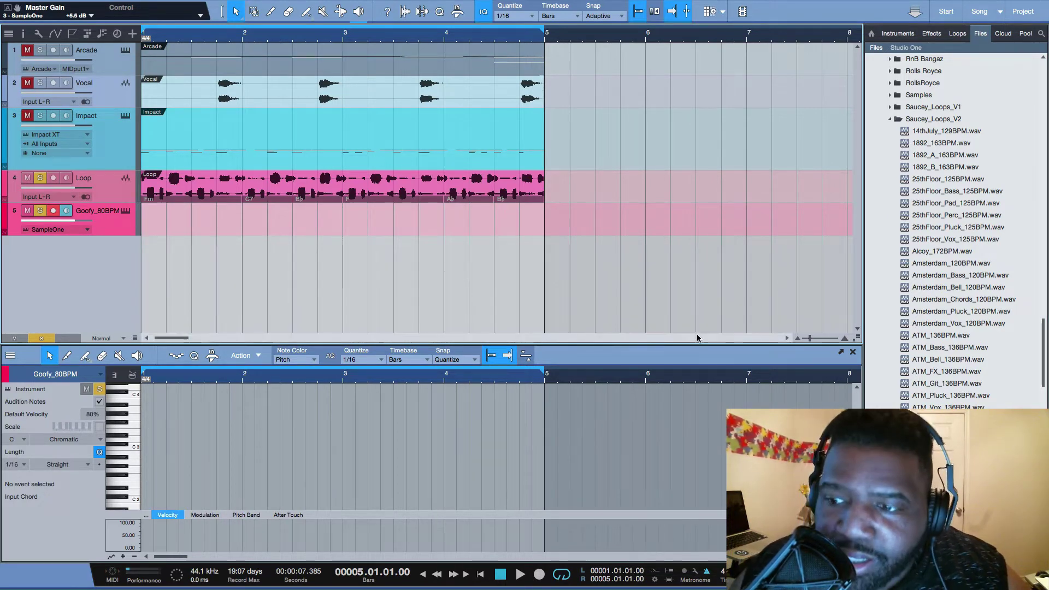
scroll(978, 273, "up", 3)
scroll(979, 328, "down", 6)
left_click(956, 373)
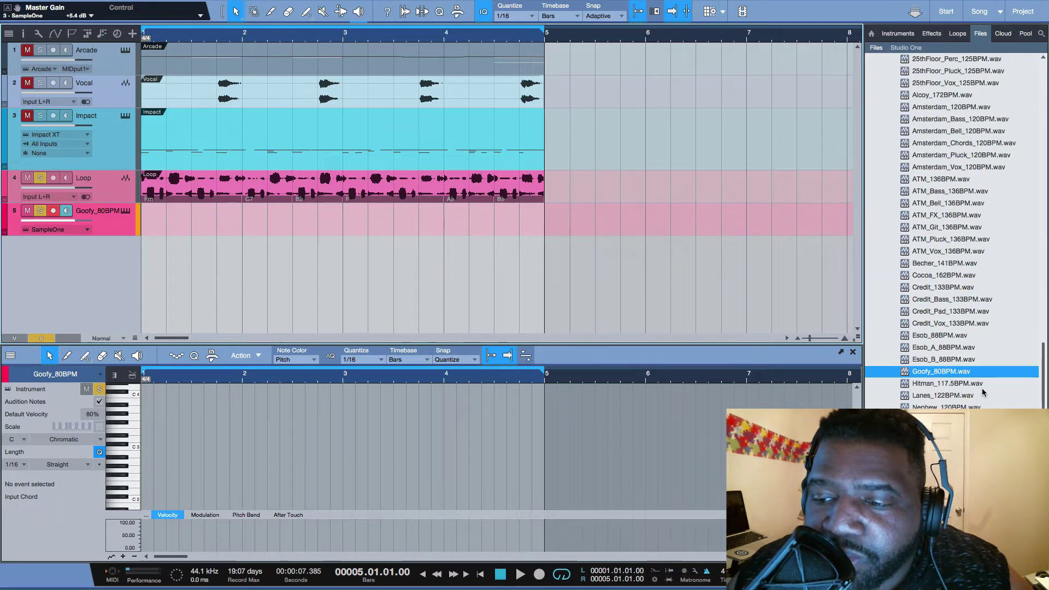
scroll(962, 377, "down", 1)
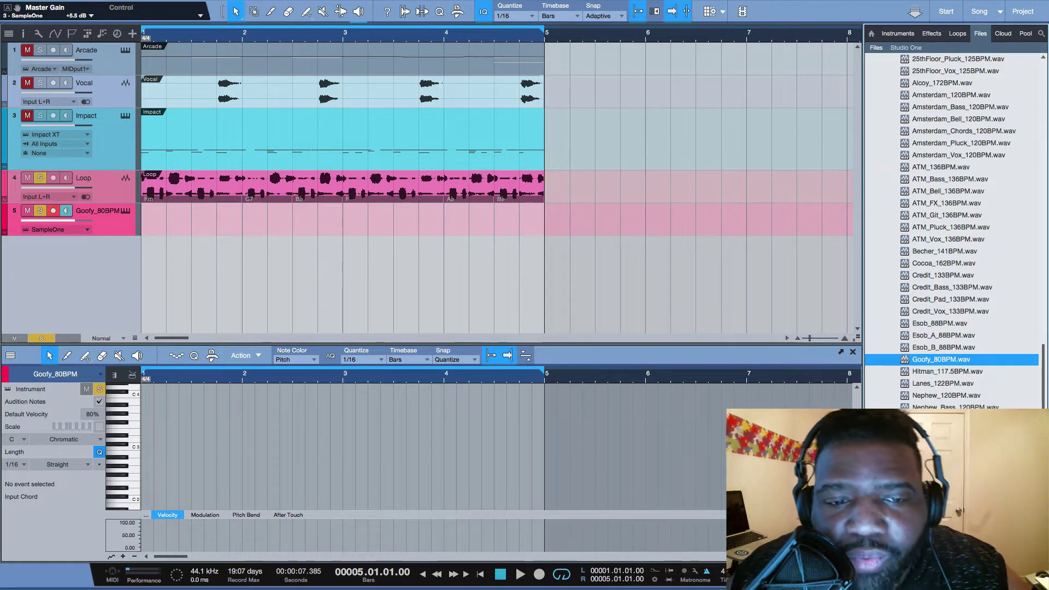
Step: Select the Loop track and play the song with the Loop and Goofy_80BPM tracks soloed
left_click(107, 198)
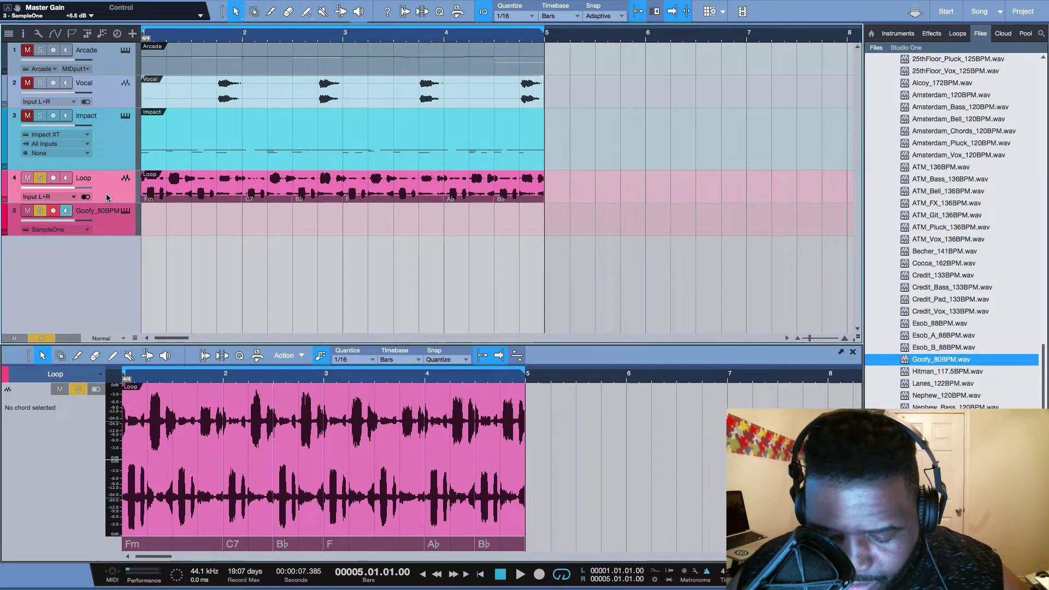
key("space")
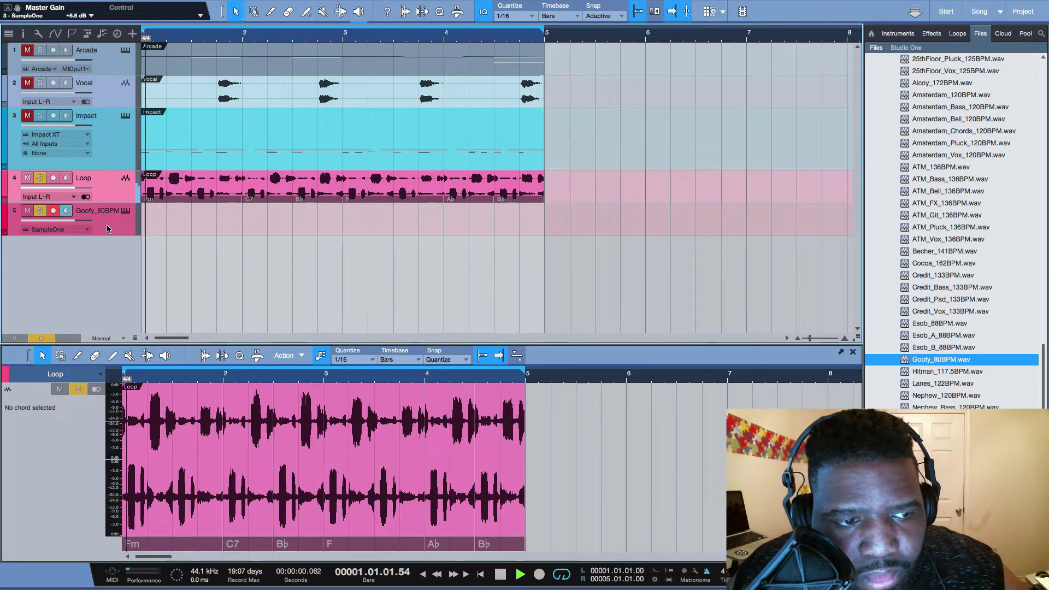
key("space")
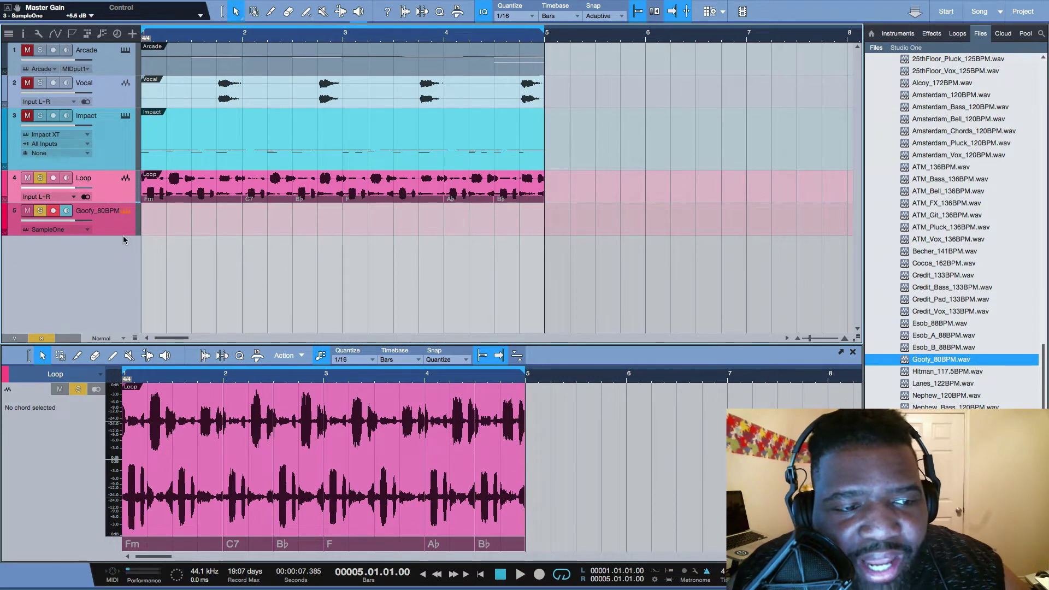
Step: Enable Follow Song Tempo for the Goofy_80BPM sample in SampleOne and unsolo the Loop track
key("F11")
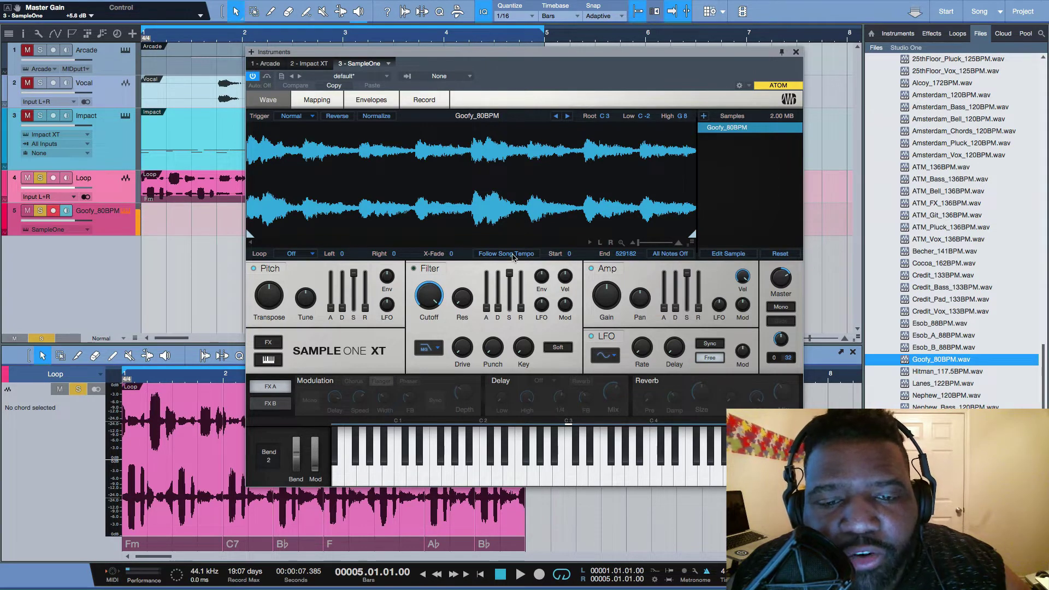
mouse_move(511, 274)
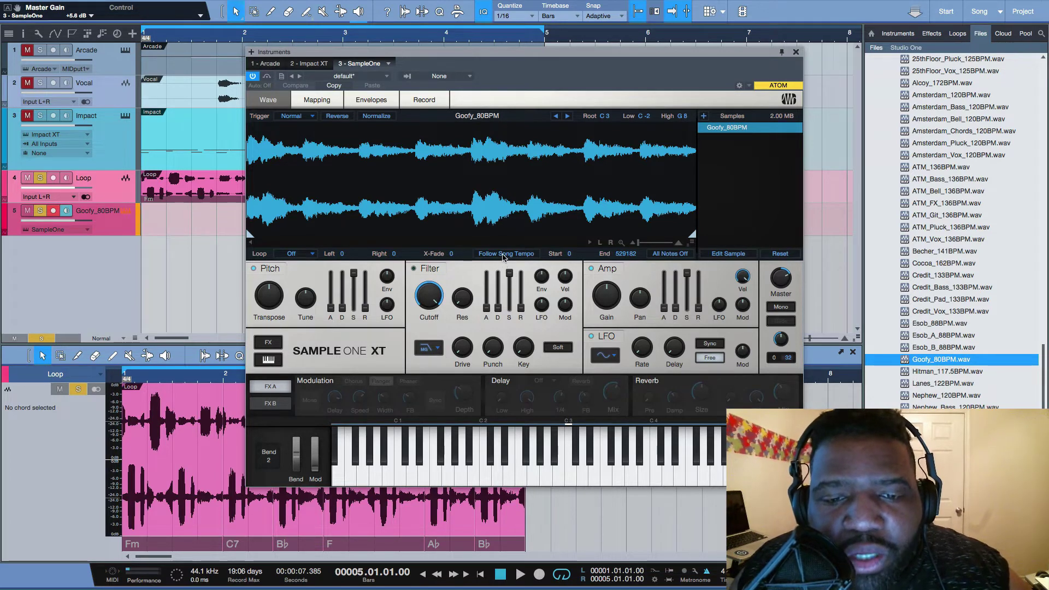
left_click(504, 254)
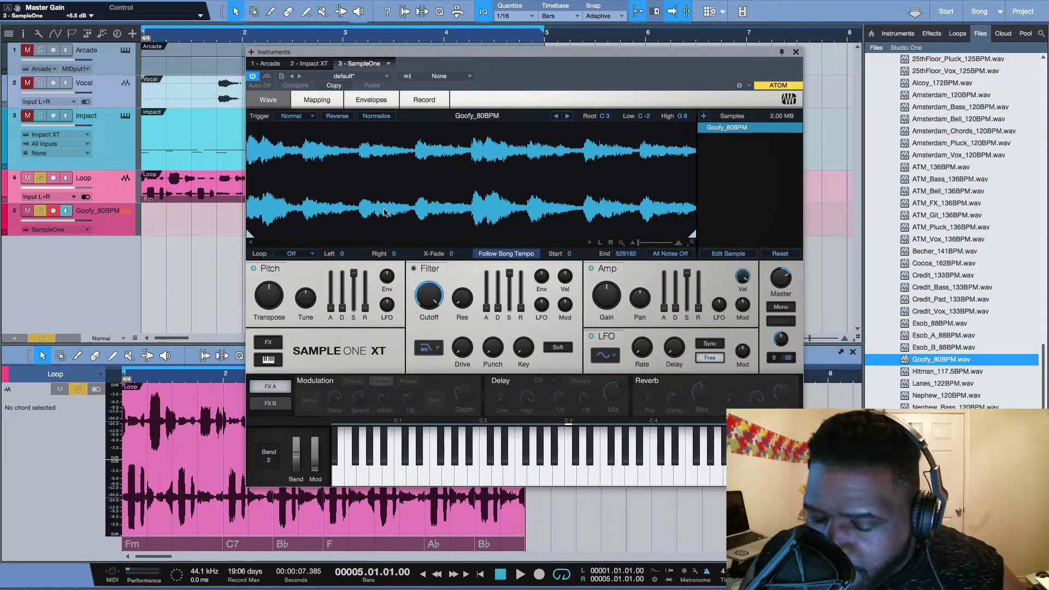
left_click(41, 178)
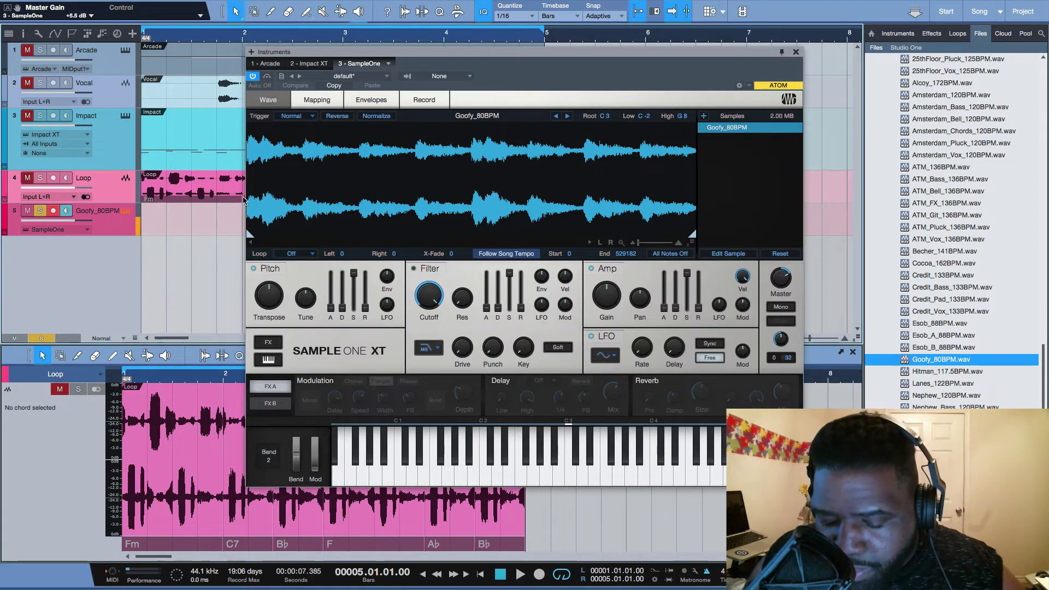
Step: Try recording a sampler performance on the Goofy_80BPM track from the start of the song
key("Home")
key("KP_Multiply")
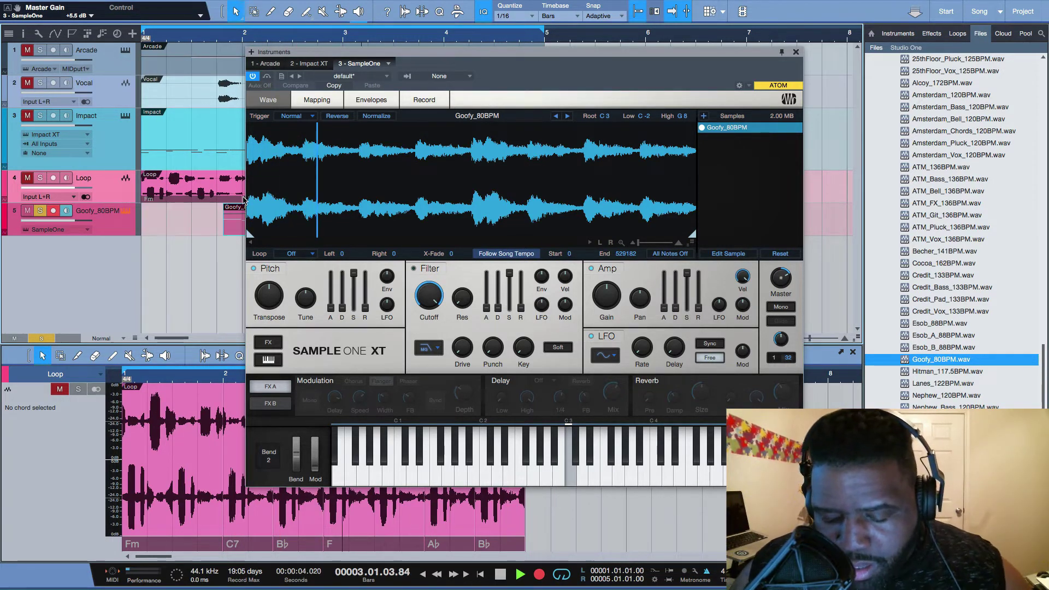
key("space")
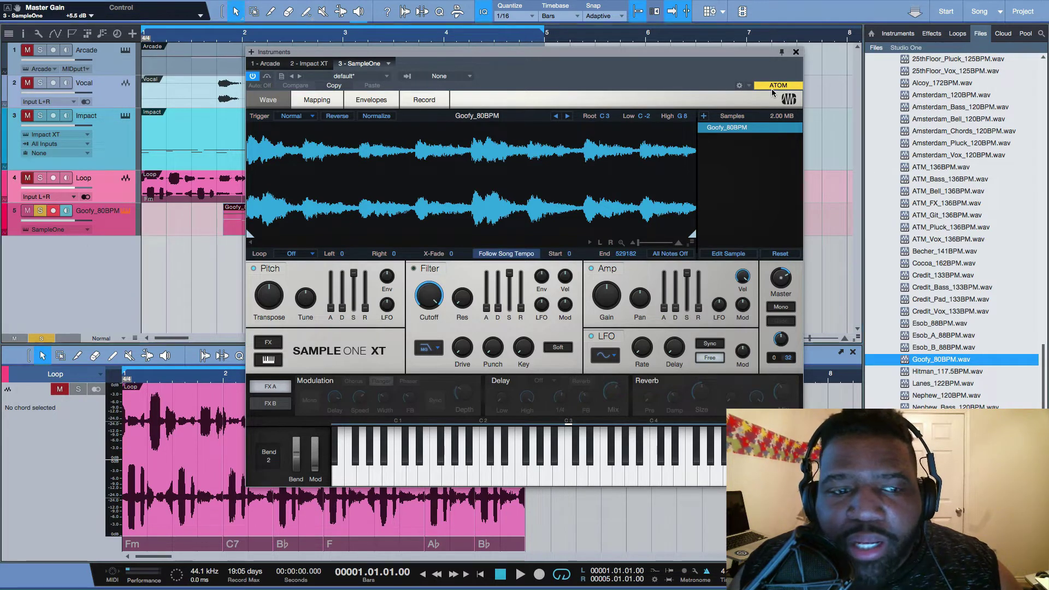
Step: Extend the start of the recorded Goofy_80BPM clip back to bar 1 and delete the clip
left_click(796, 52)
left_click(228, 233)
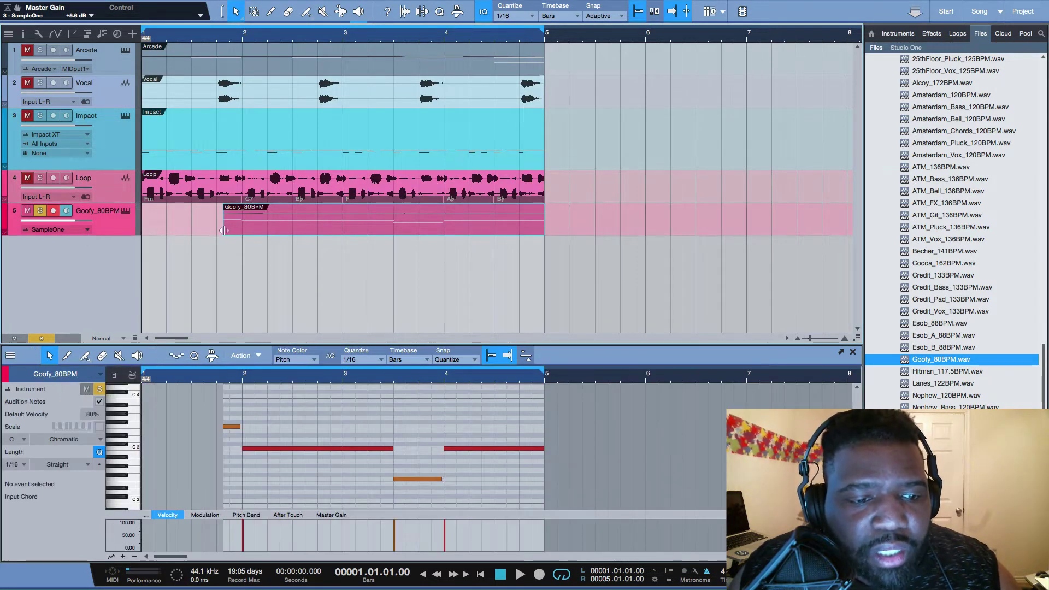
left_click_drag(225, 230, 140, 229)
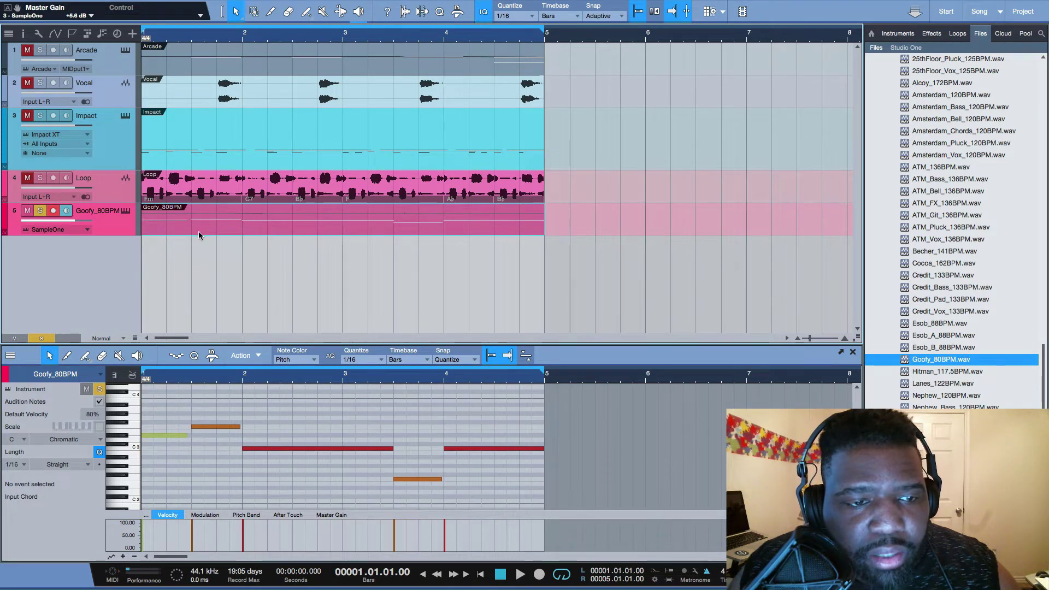
key("Delete")
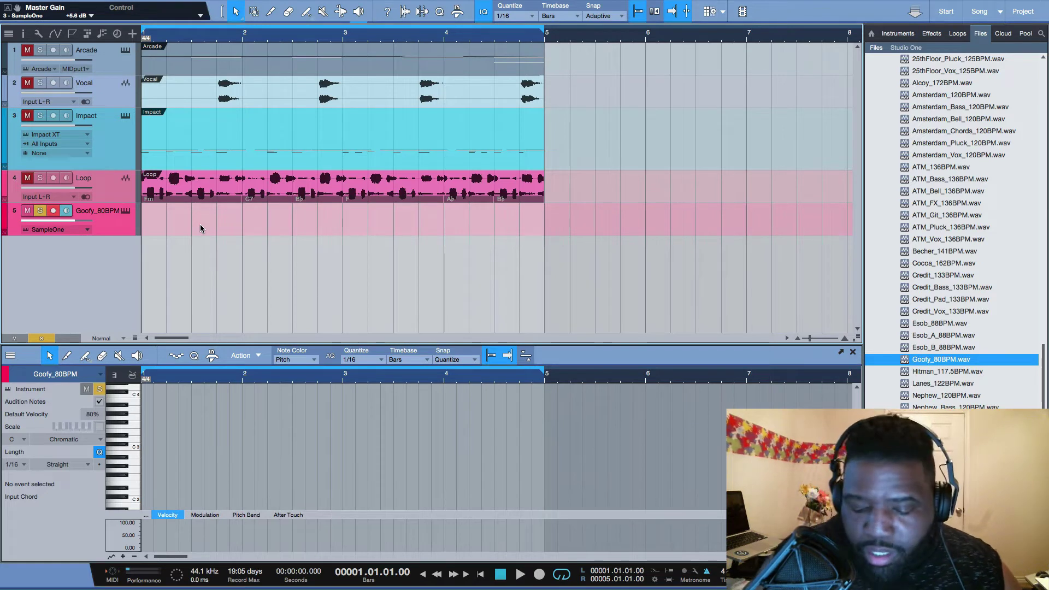
Step: Try another recording on the Goofy_80BPM track, undo it and restart the take
key("KP_Multiply")
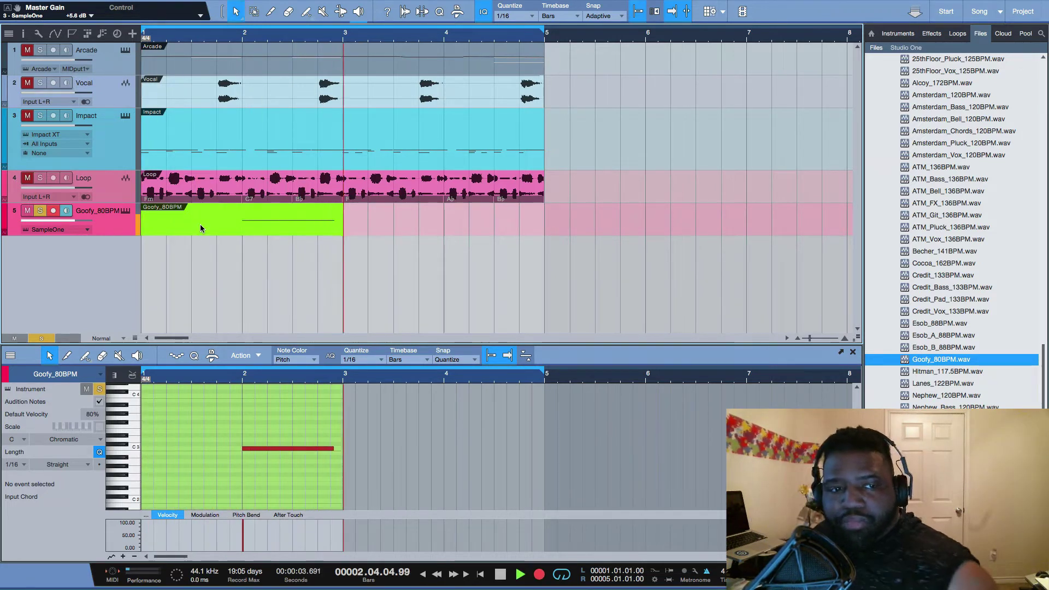
key("space")
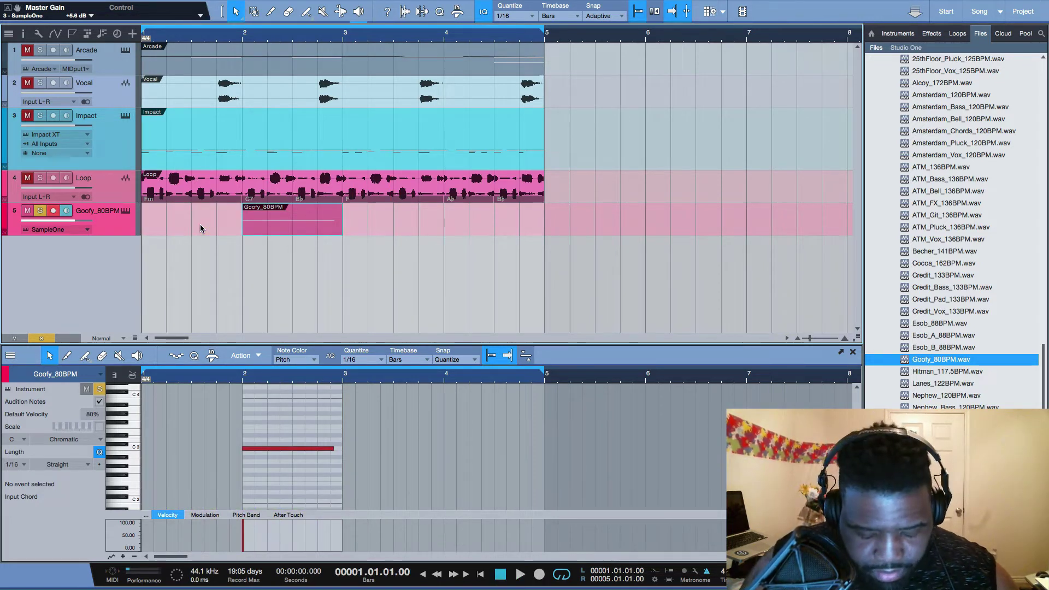
key("ctrl+z")
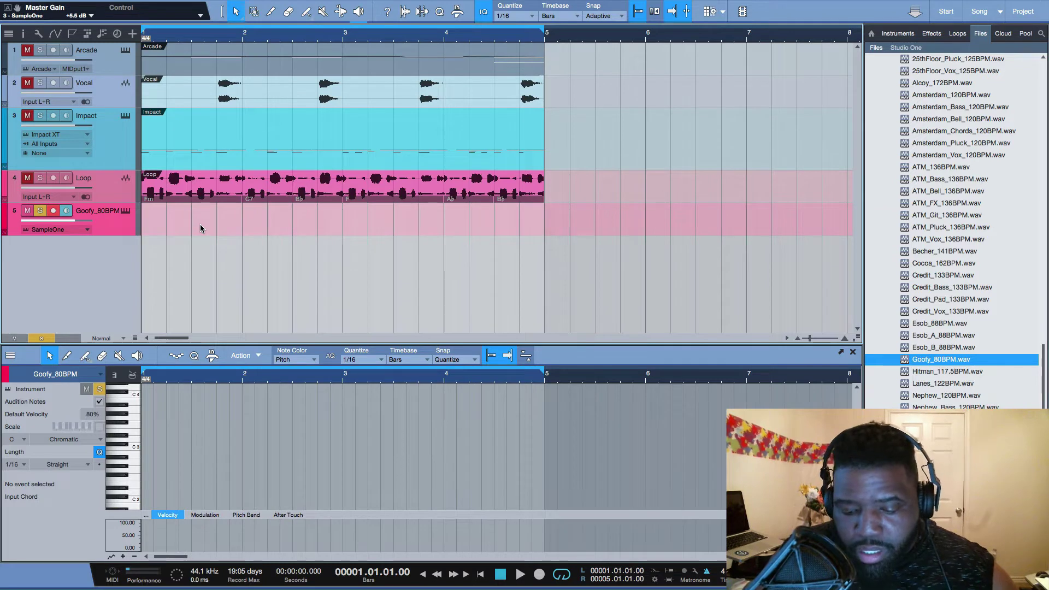
key("KP_Multiply")
key("space")
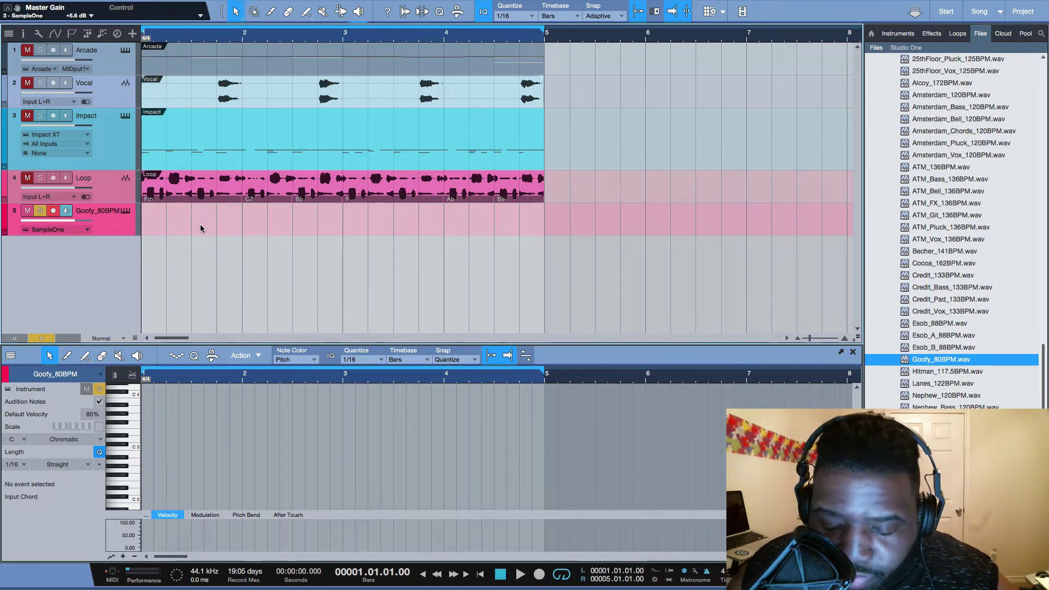
Step: Rehearse the sampler part, record a four-bar take on the Goofy_80BPM track from bar 1, and play its beginning
key("space")
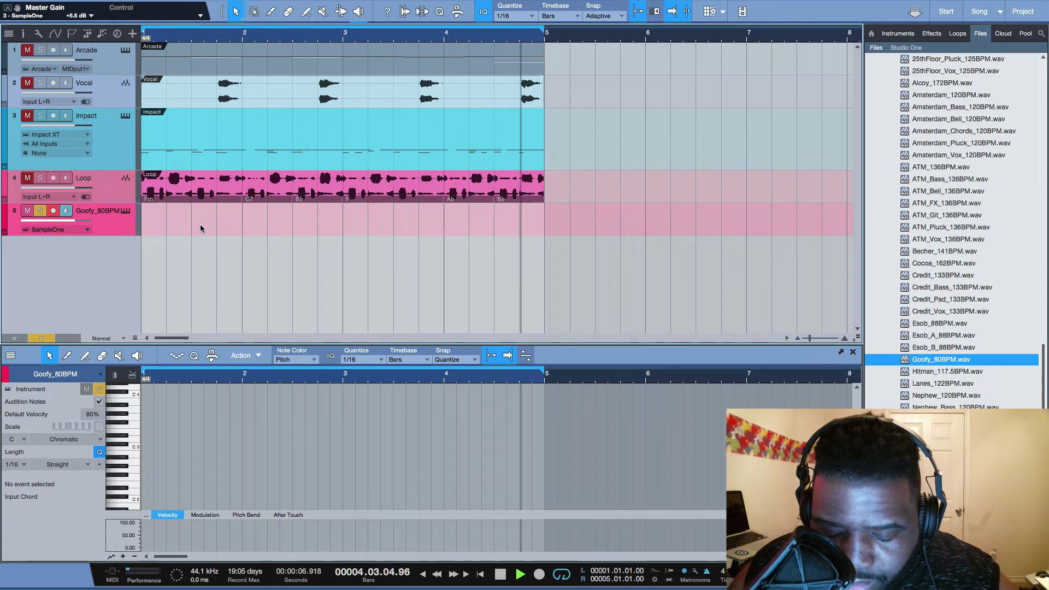
key("space")
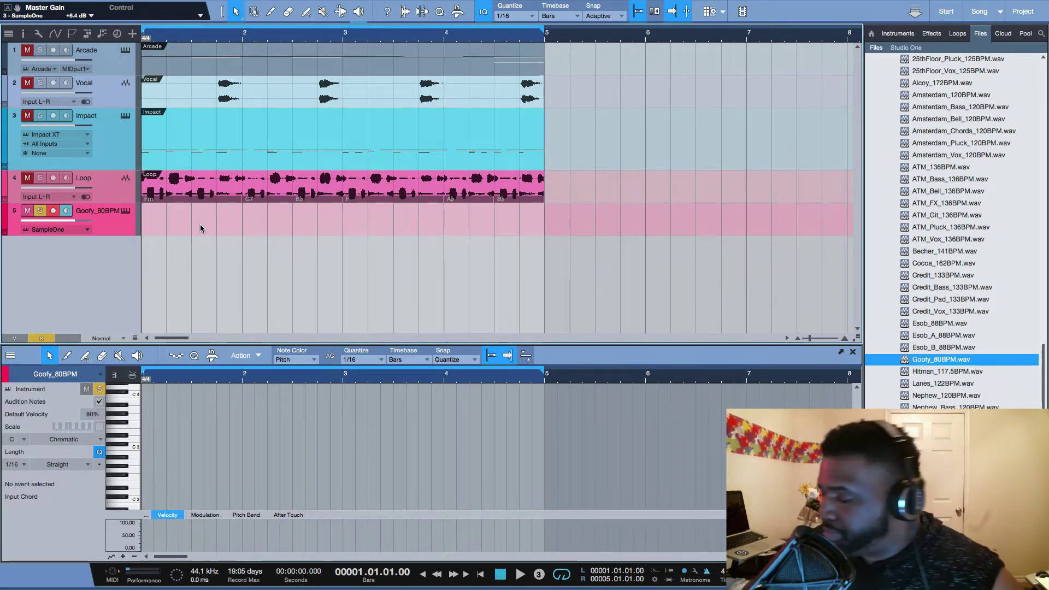
key("KP_Multiply")
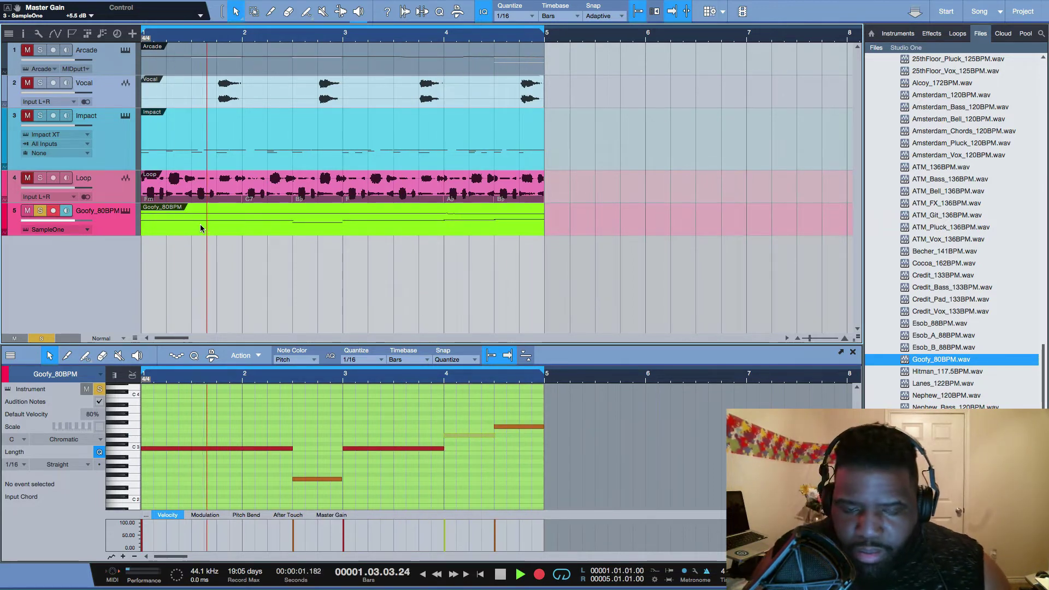
key("space")
key("space")
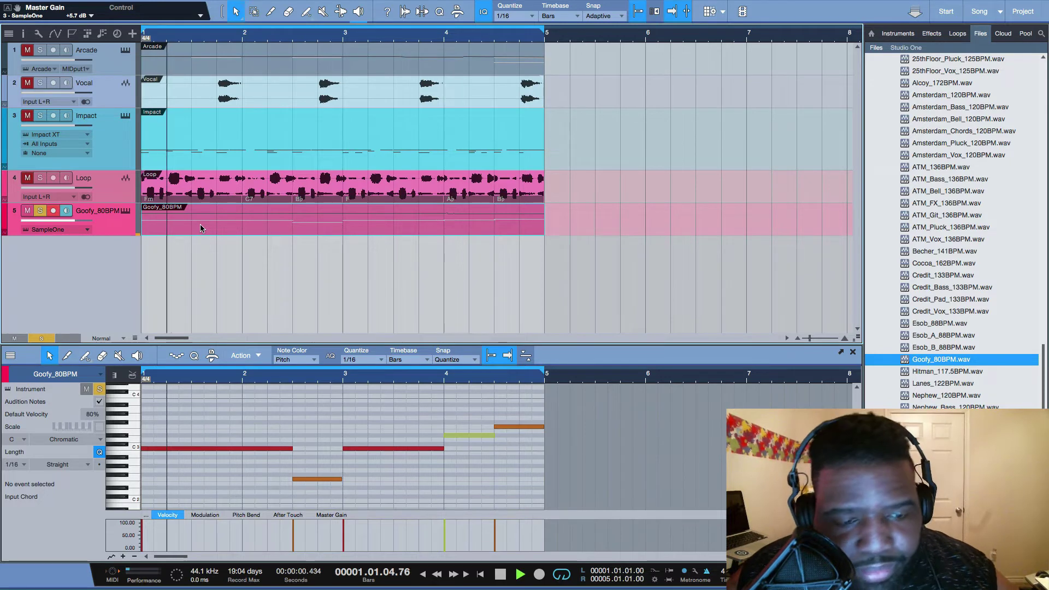
key("space")
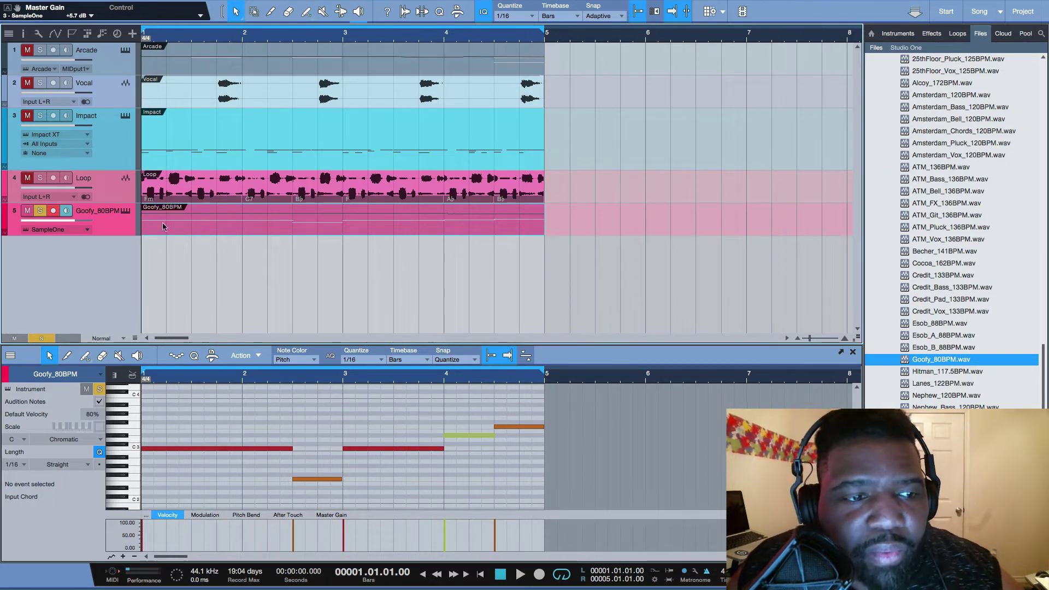
Step: Show SampleOne's Master Gain automation on the Goofy_80BPM track and shape a falling ramp with two points in bar 1
left_click(126, 212)
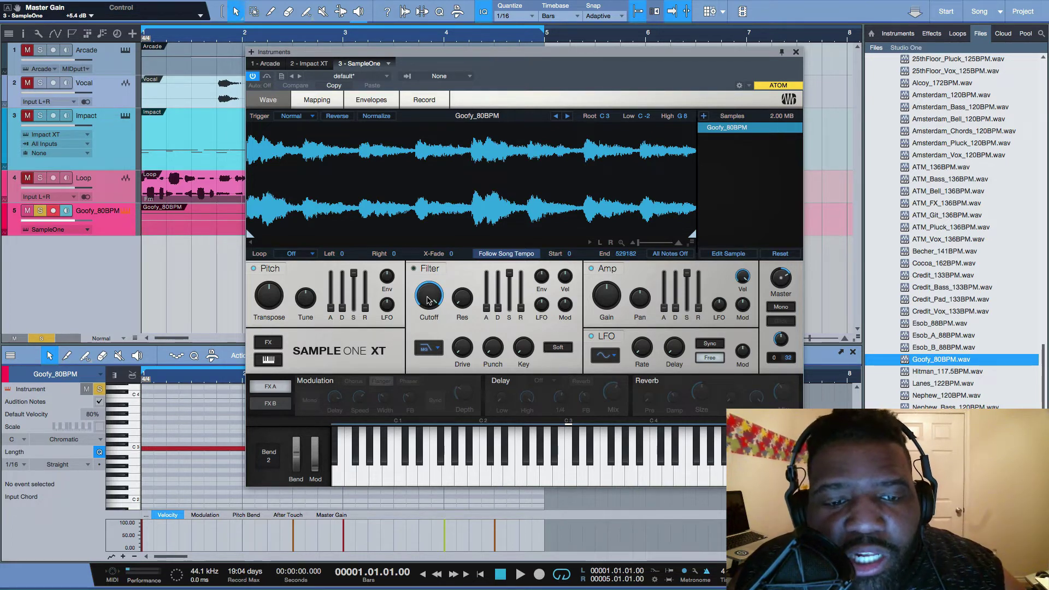
left_click(8, 10)
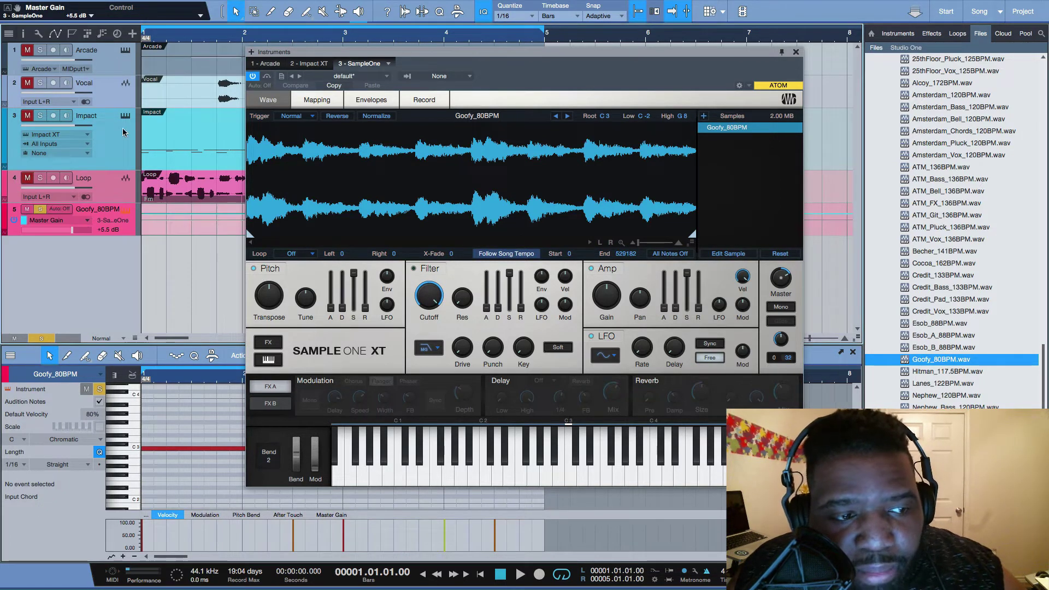
left_click(213, 218)
left_click(179, 216)
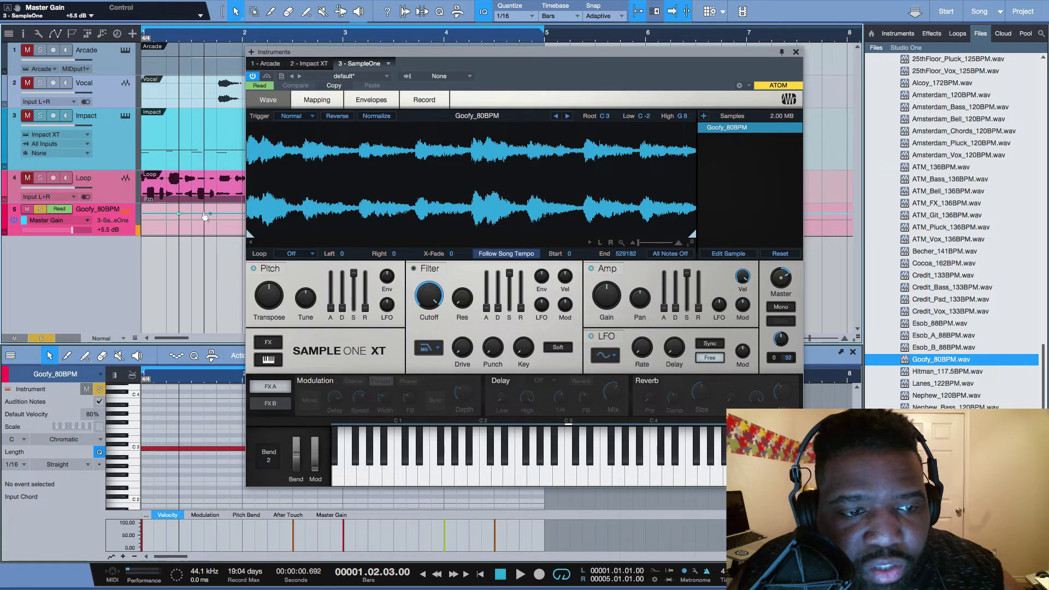
key("F11")
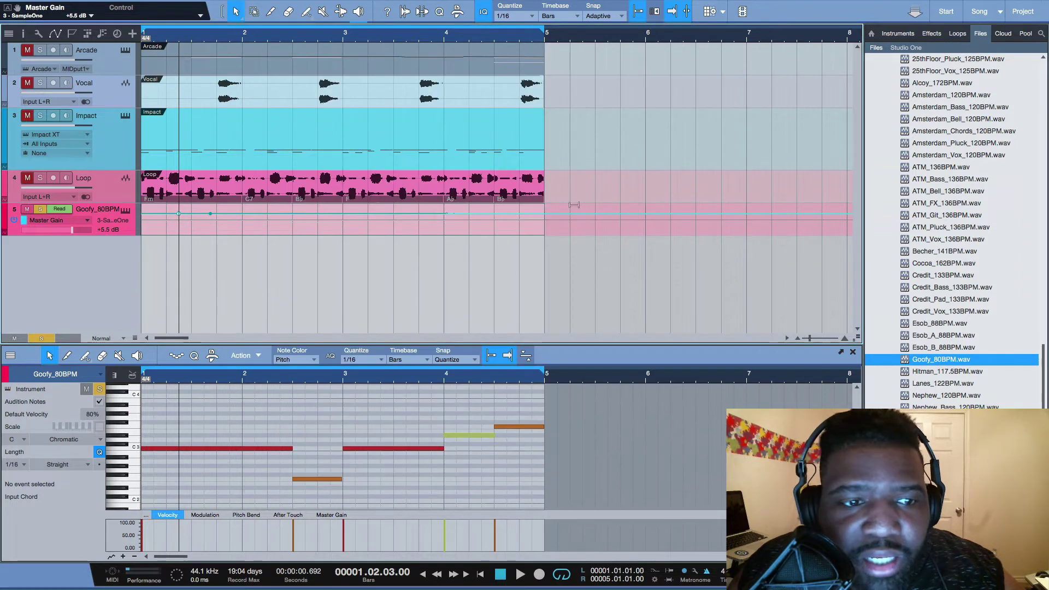
left_click_drag(211, 214, 229, 228)
key("F11")
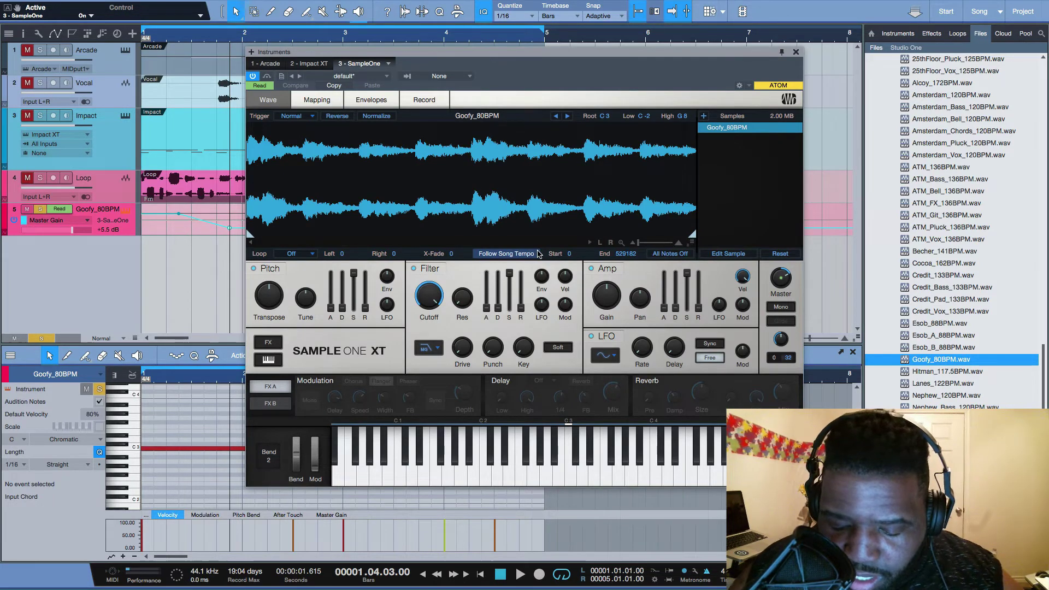
Step: Audition the Master Gain automation on the Goofy_80BPM track, undo its points and hide the automation curve
key("space")
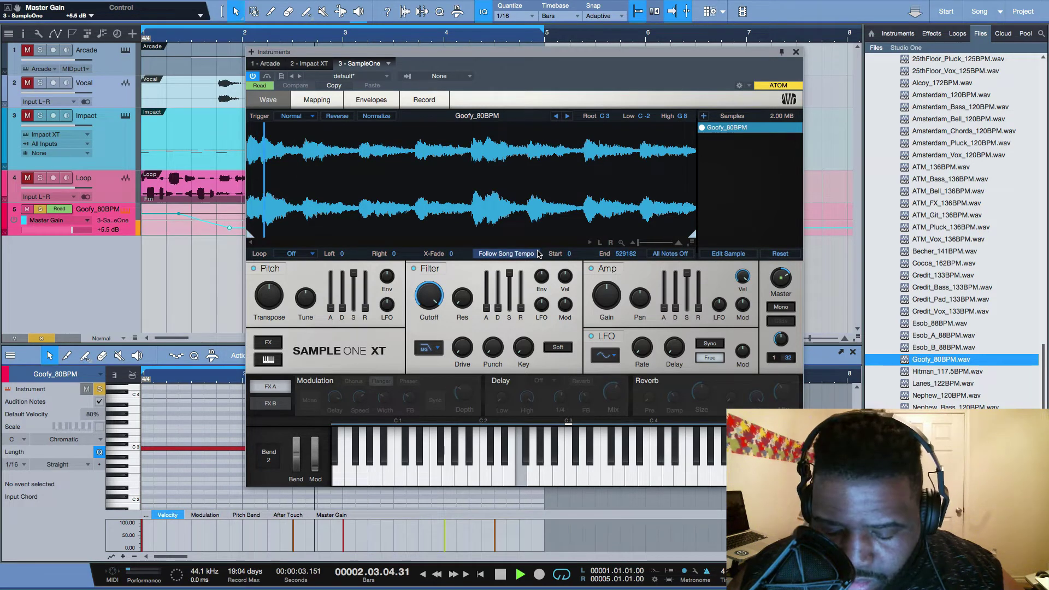
key("space")
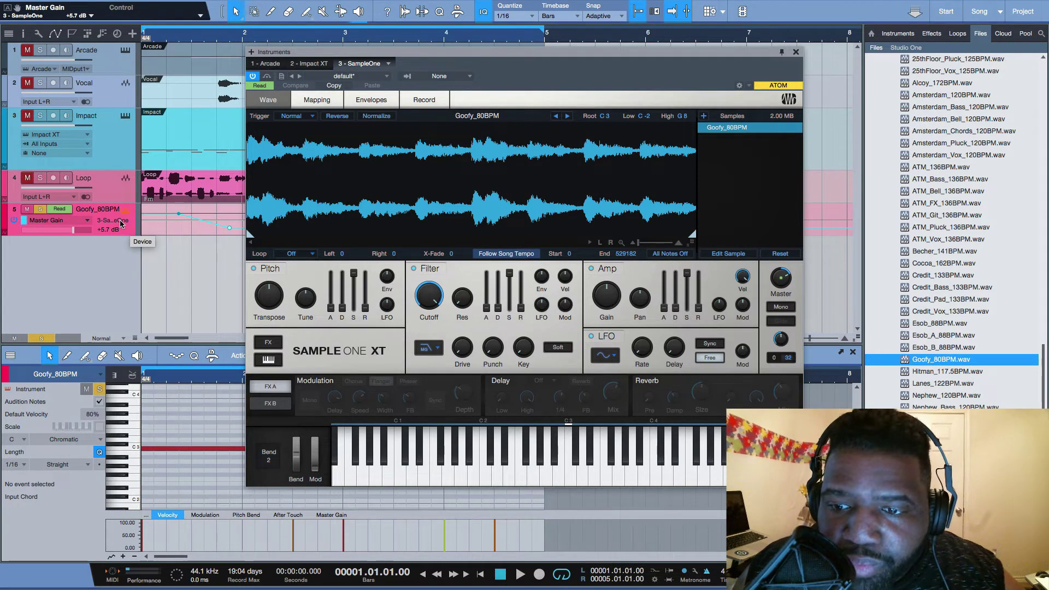
key("space")
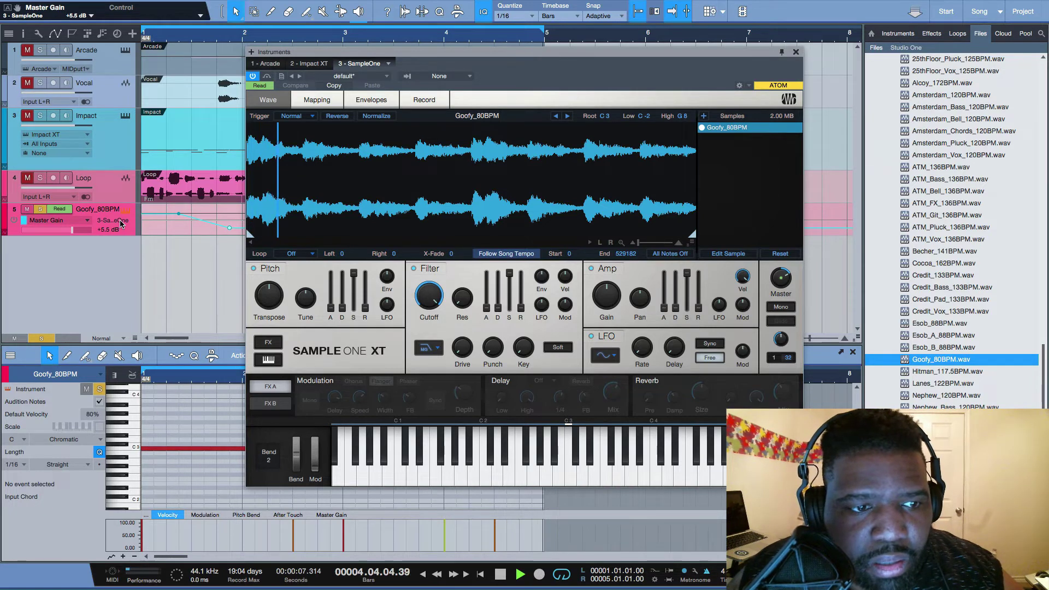
key("space")
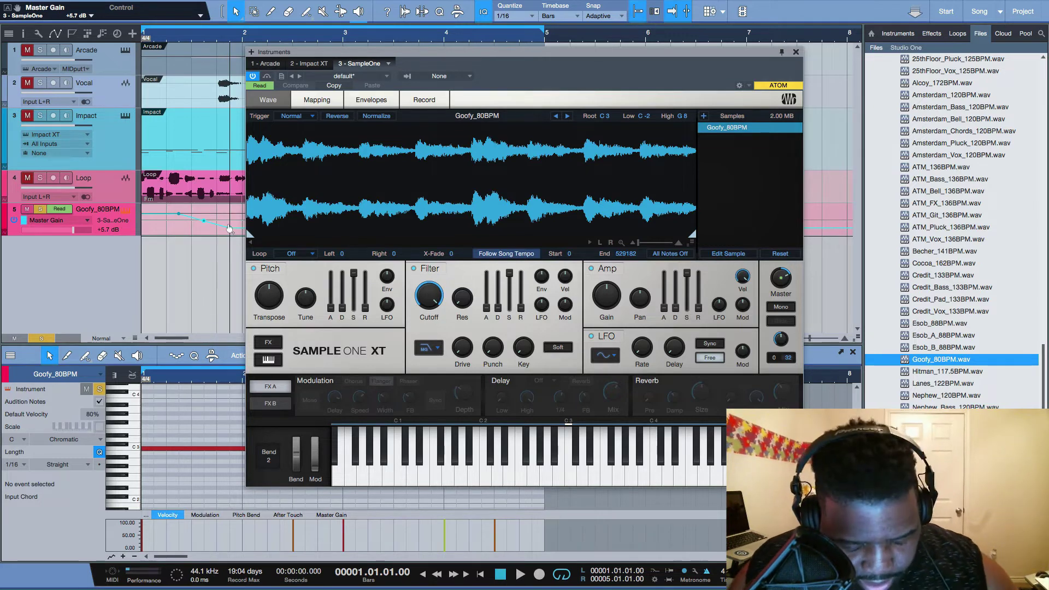
key("ctrl+z")
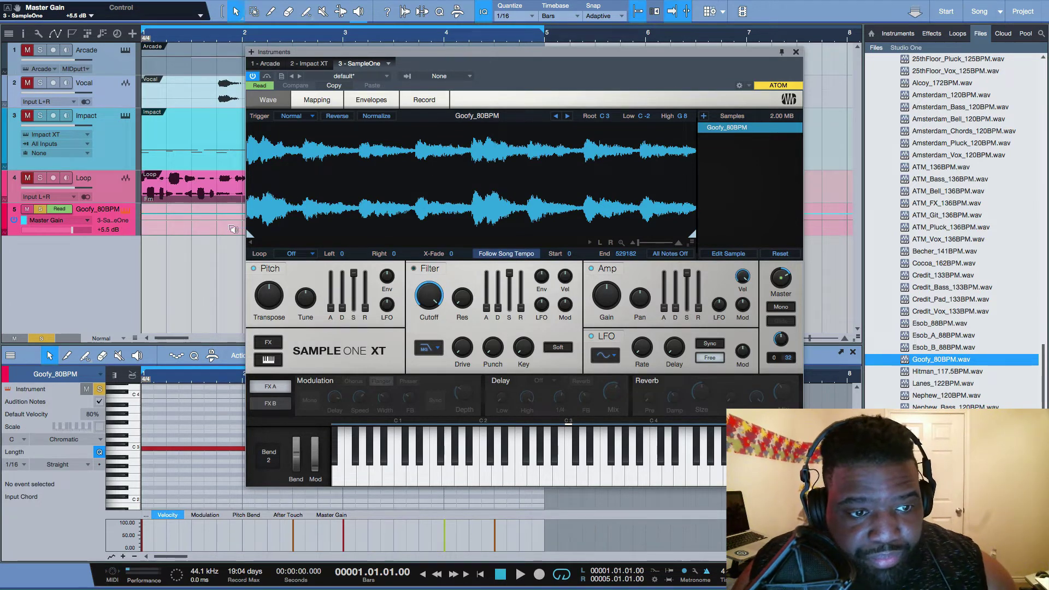
key("a")
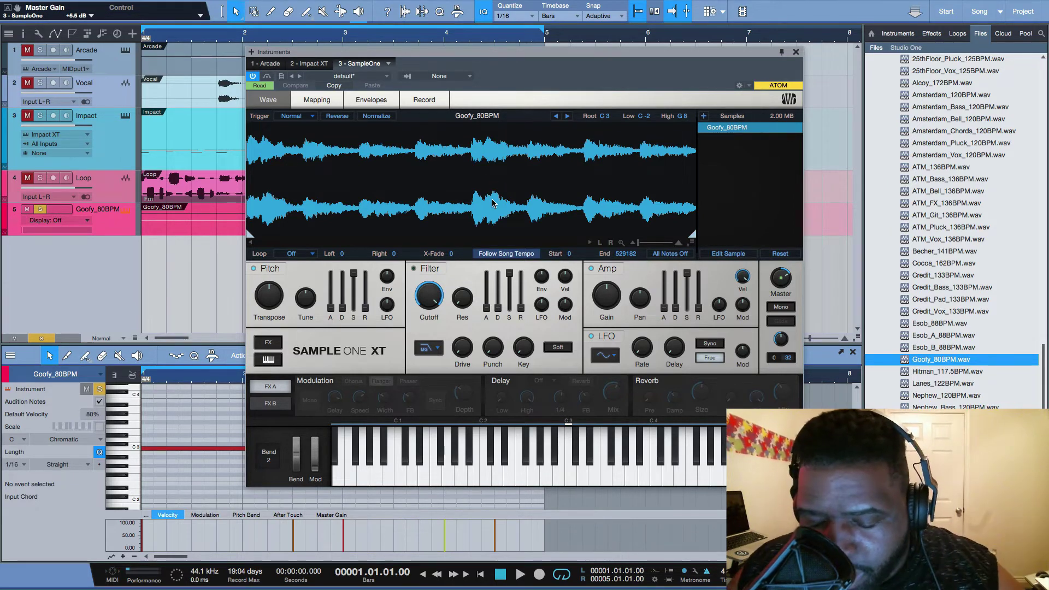
Step: Play the Goofy_80BPM part from the start and activate the Gater in SampleOne's FX B section during playback
key("space")
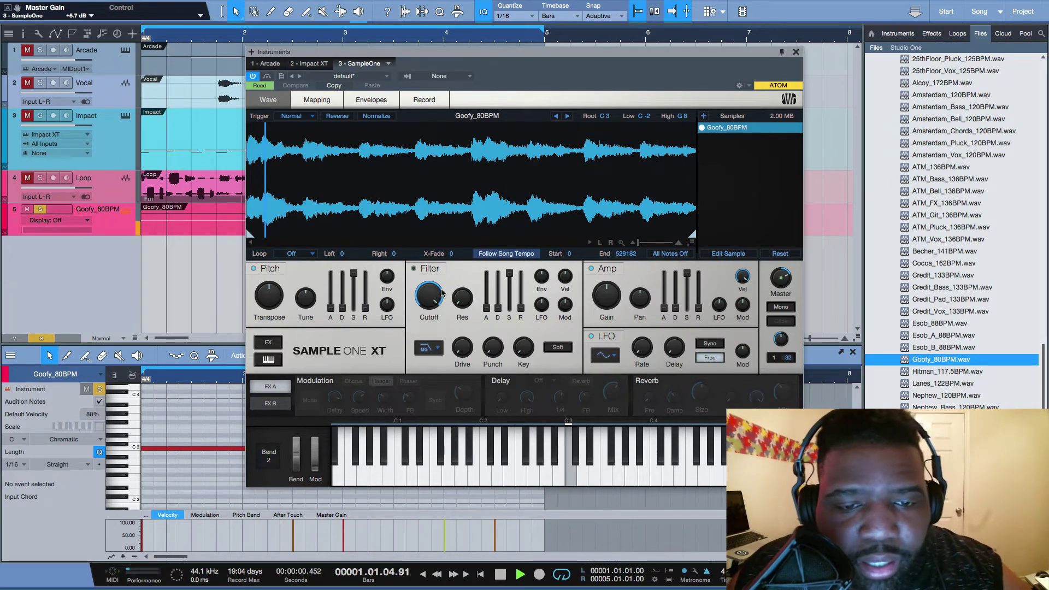
key("space")
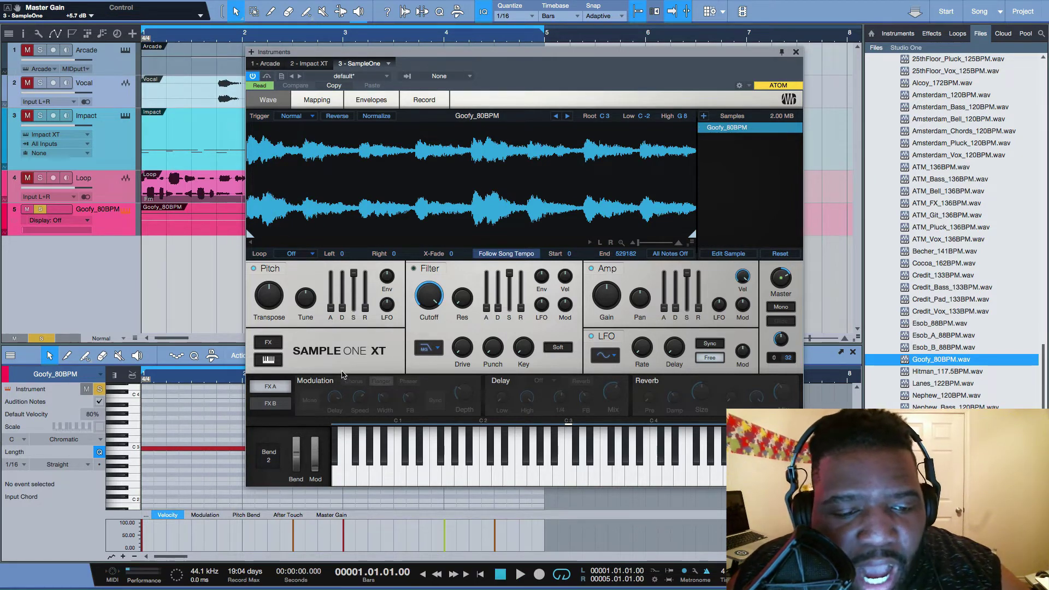
left_click(269, 406)
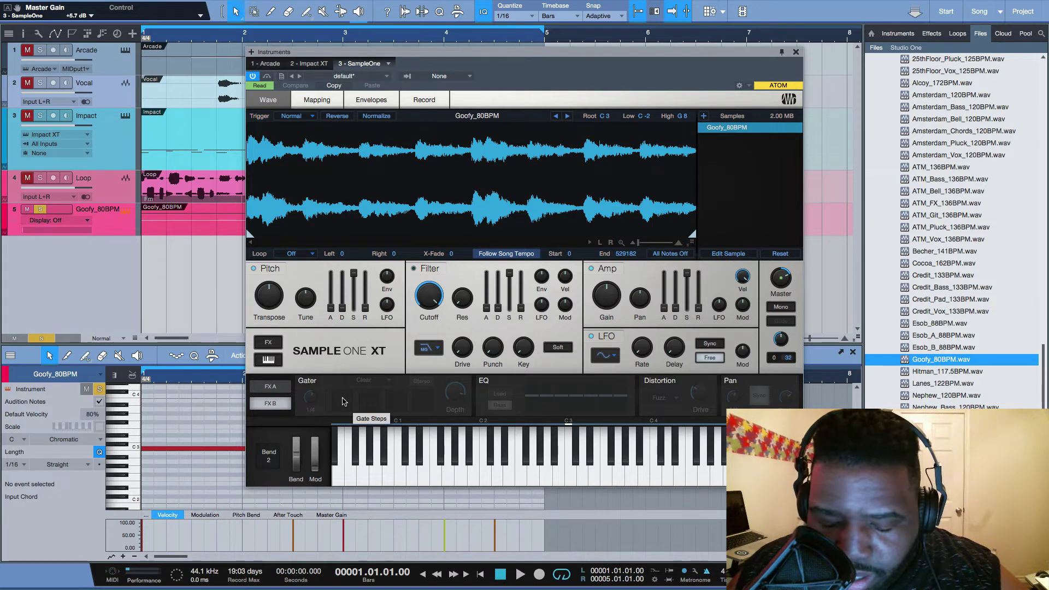
key("space")
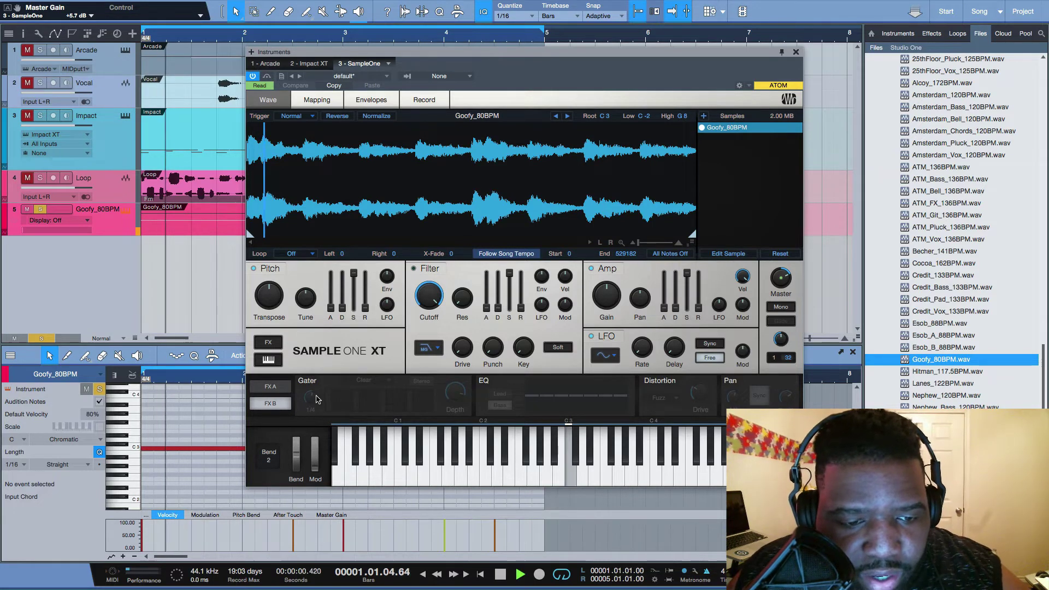
left_click(315, 386)
Step: Try the Slackjoint Gater pattern during playback, switch it to Triggerflanke, and stop playback
left_click(364, 380)
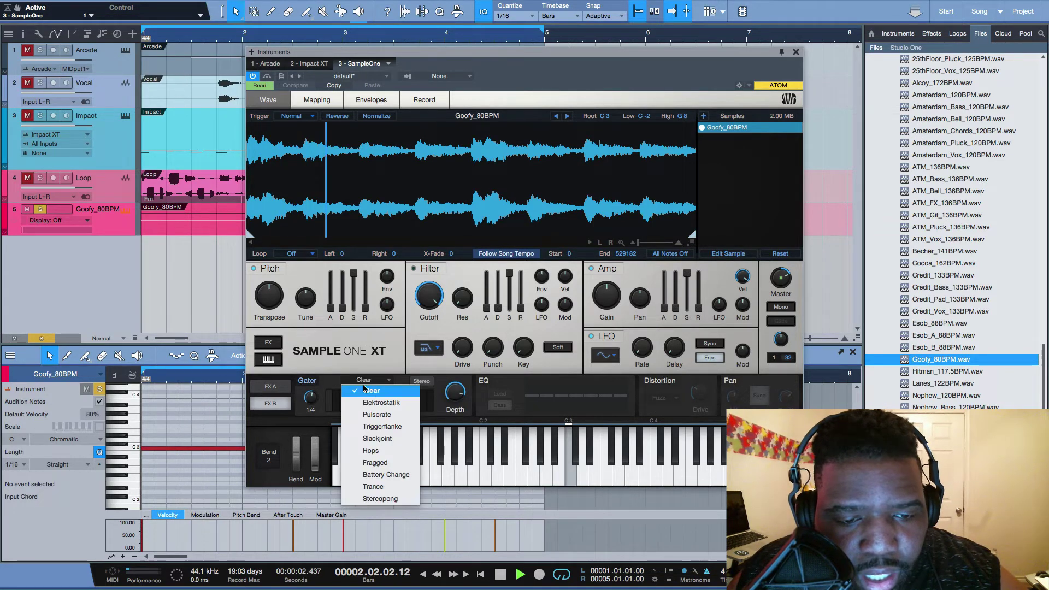
left_click(379, 438)
left_click(373, 383)
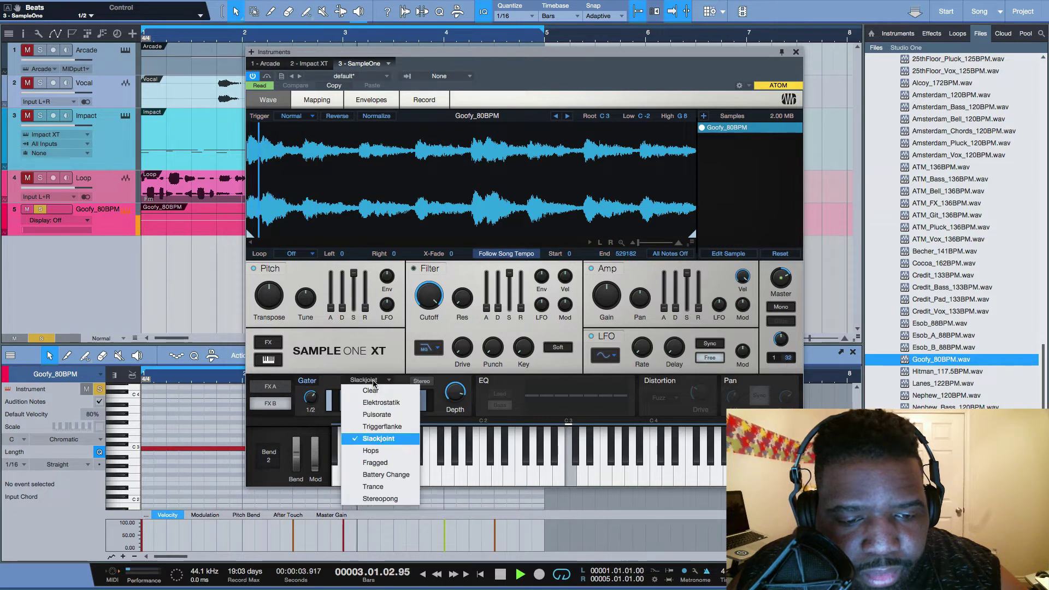
left_click(382, 426)
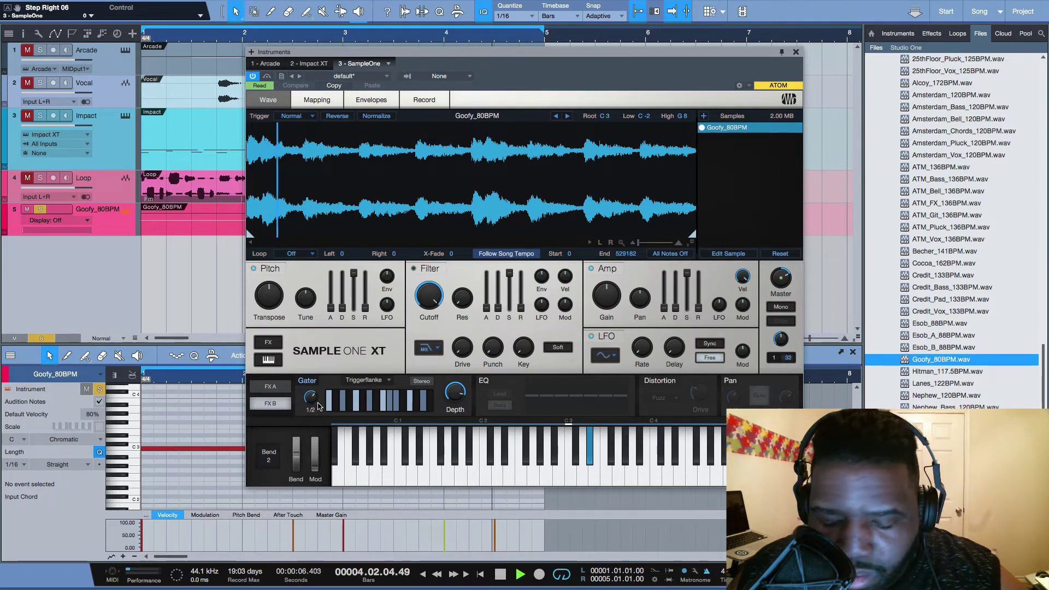
mouse_move(319, 407)
key("space")
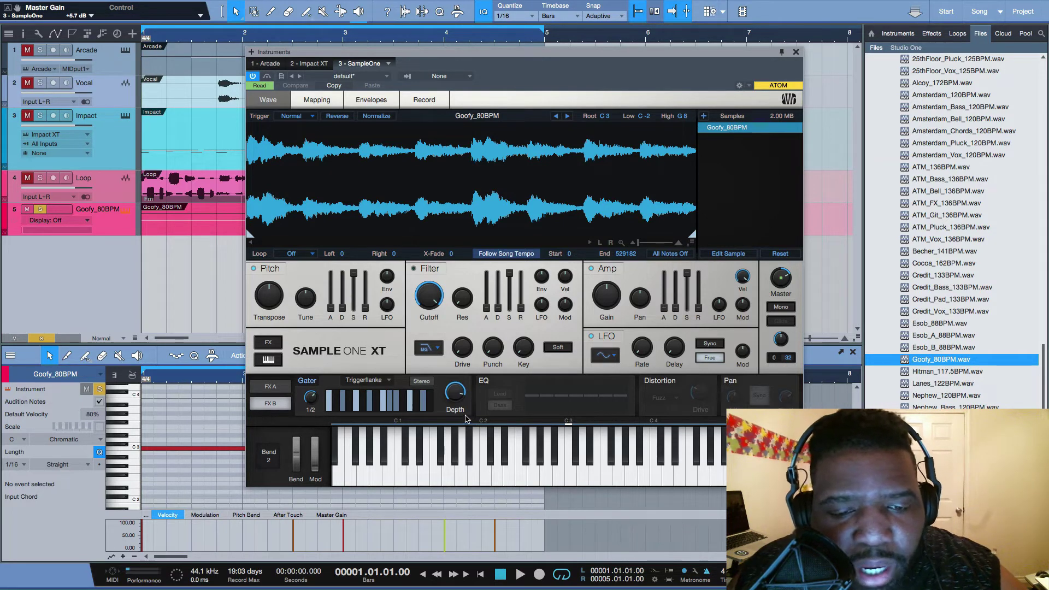
Step: Activate SampleOne's EQ, Distortion and Pan effects, lower the lowest EQ bands, and audition the result
left_click(485, 391)
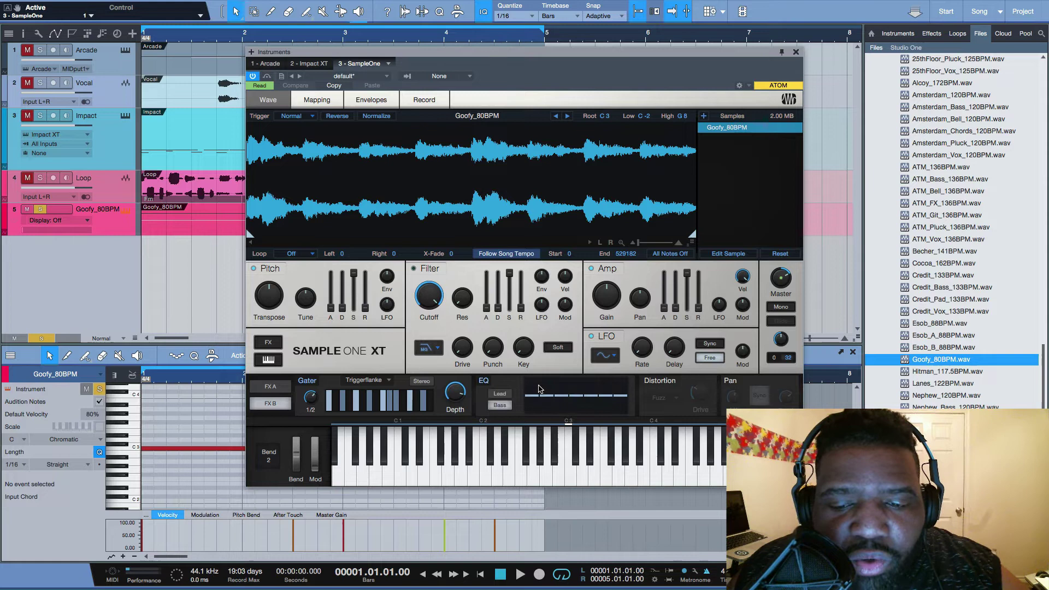
left_click(673, 392)
left_click(722, 398)
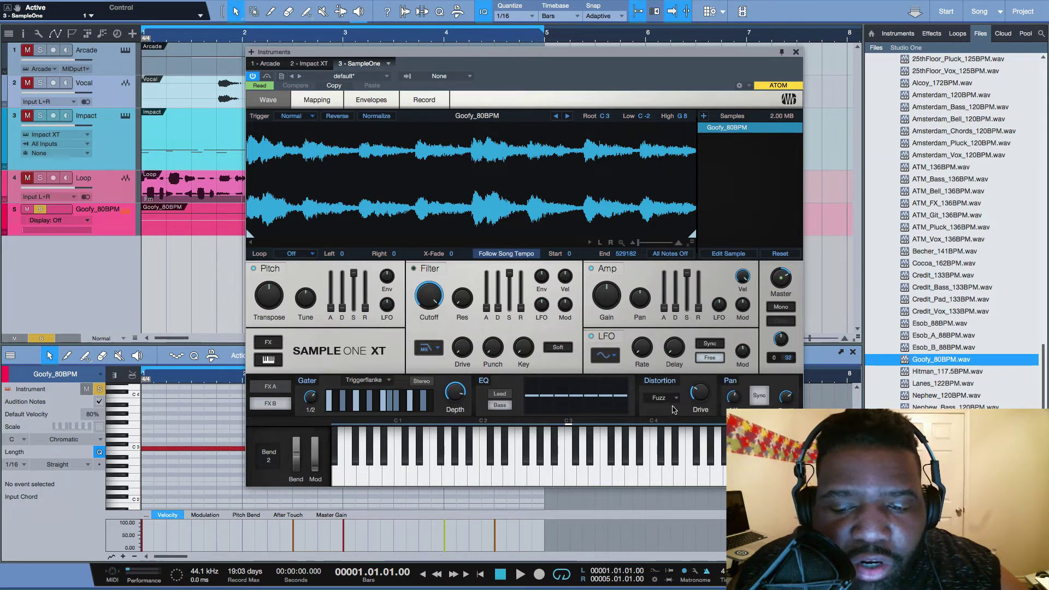
mouse_move(534, 399)
left_mouse_down()
mouse_move(566, 407)
mouse_move(560, 394)
left_mouse_up()
key("space")
key("space")
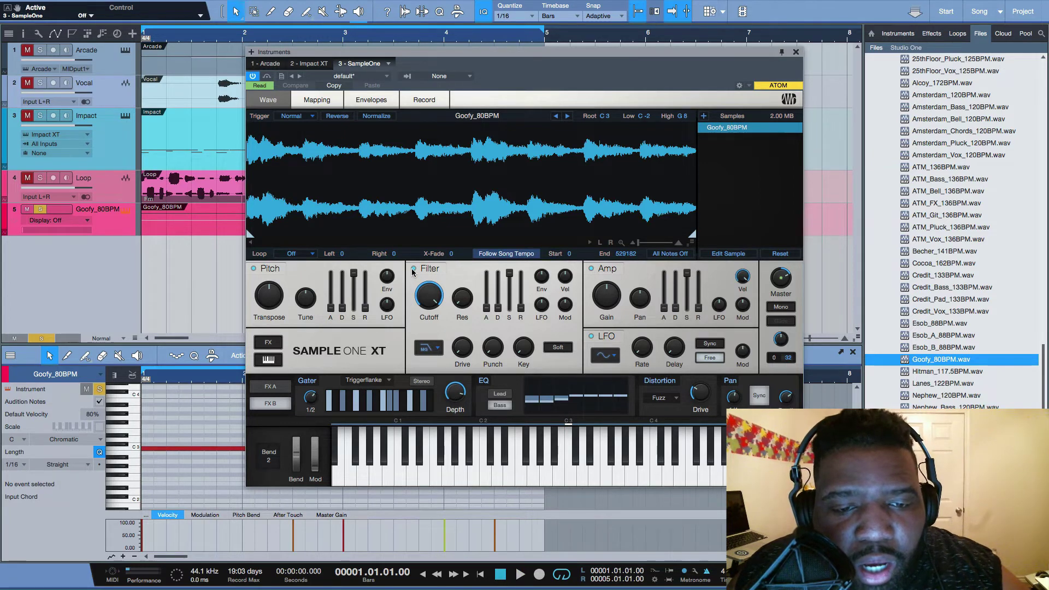
Step: Sweep SampleOne's filter cutoff while the Goofy_80BPM part plays
key("space")
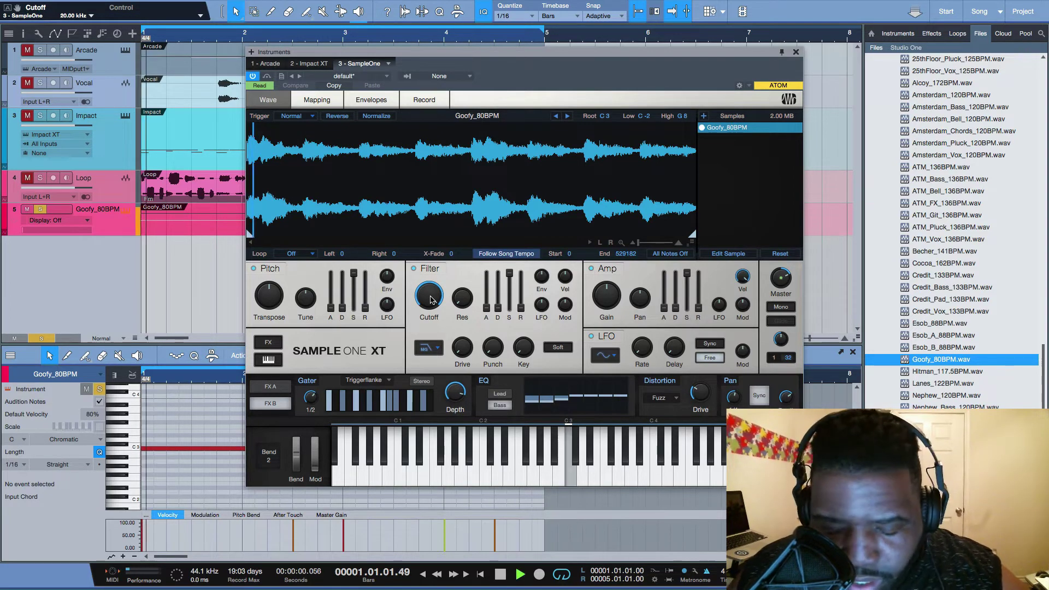
mouse_move(432, 300)
left_mouse_down()
mouse_move(426, 352)
mouse_move(425, 314)
left_mouse_up()
key("space")
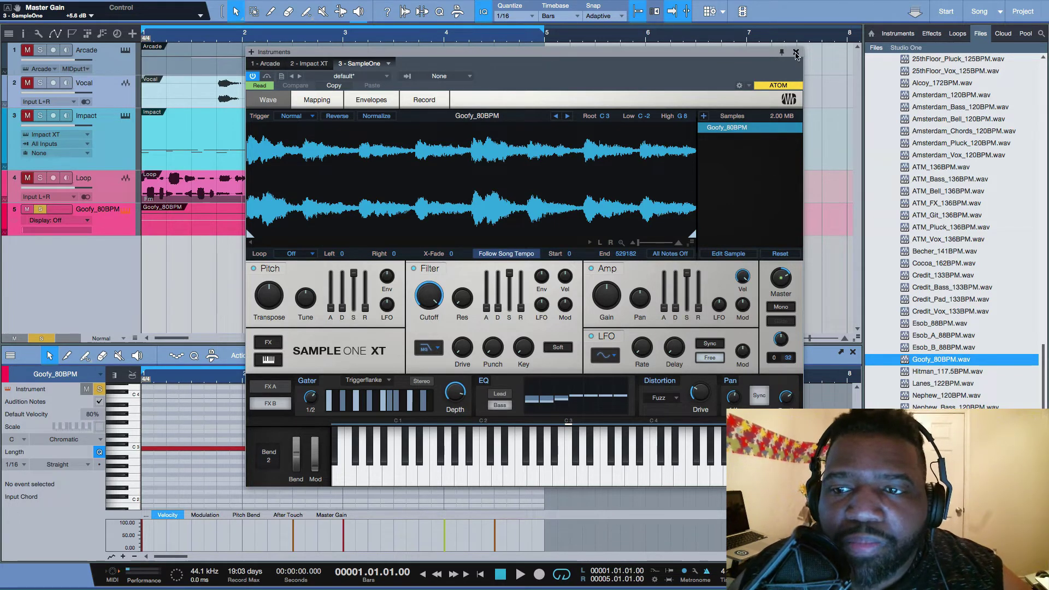
Step: Close the SampleOne window and remove the Goofy_80BPM track from the song
key("F11")
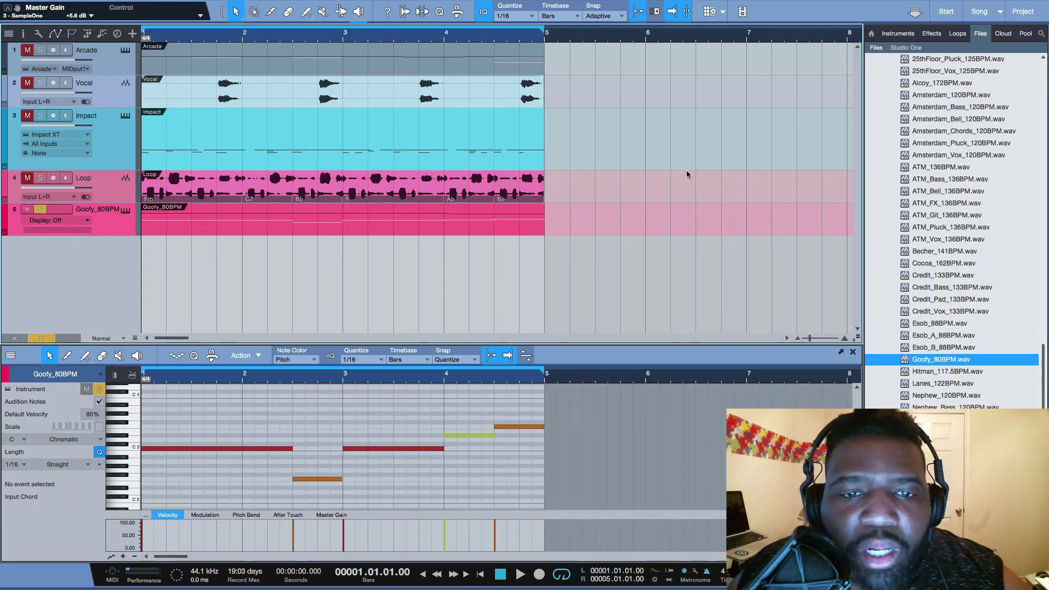
right_click(113, 222)
left_click(156, 281)
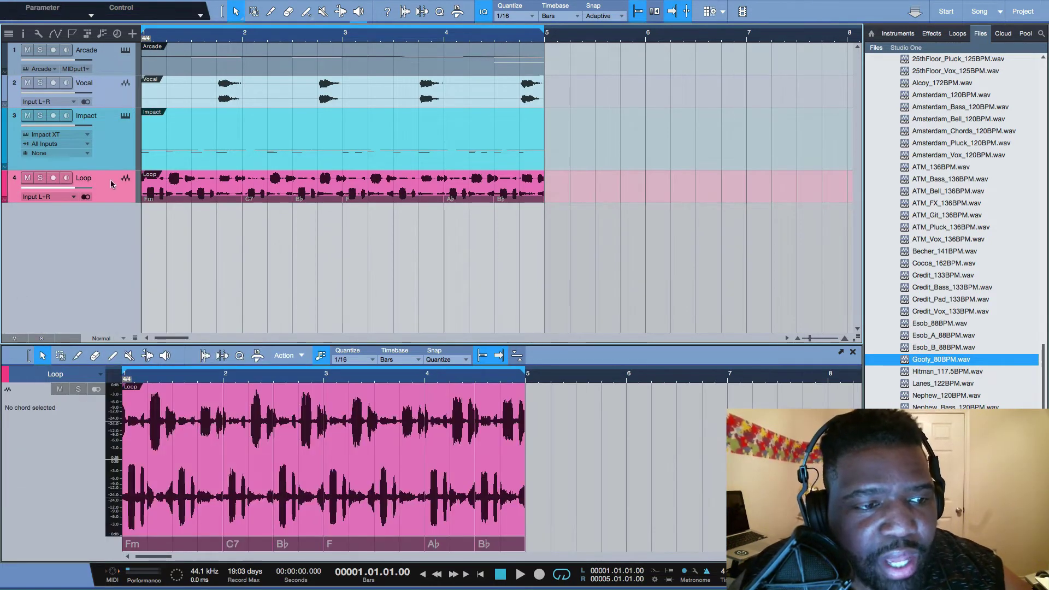
Step: Solo the Loop track and play its beginning
left_click(41, 178)
key("space")
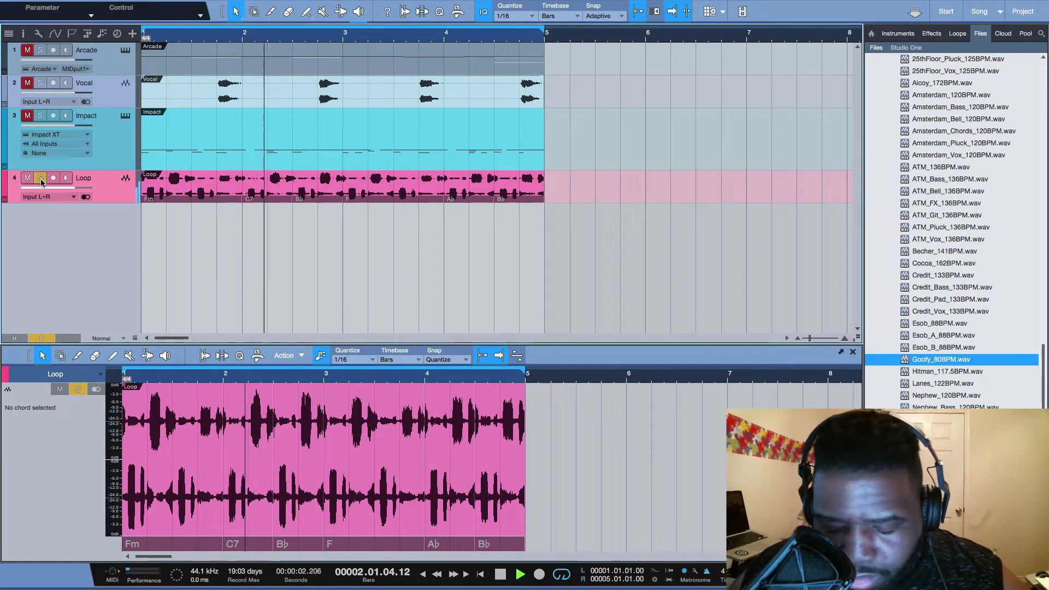
key("space")
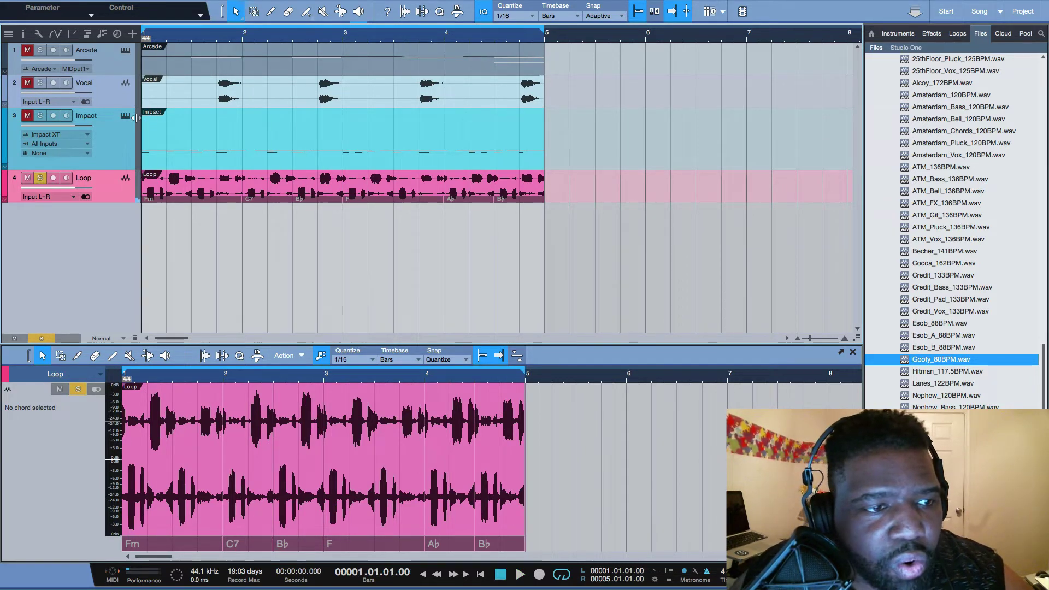
Step: Solo the Impact track alongside the Loop track, select its drum part, and play the beginning of both
left_click(40, 115, "alt")
left_click(195, 130)
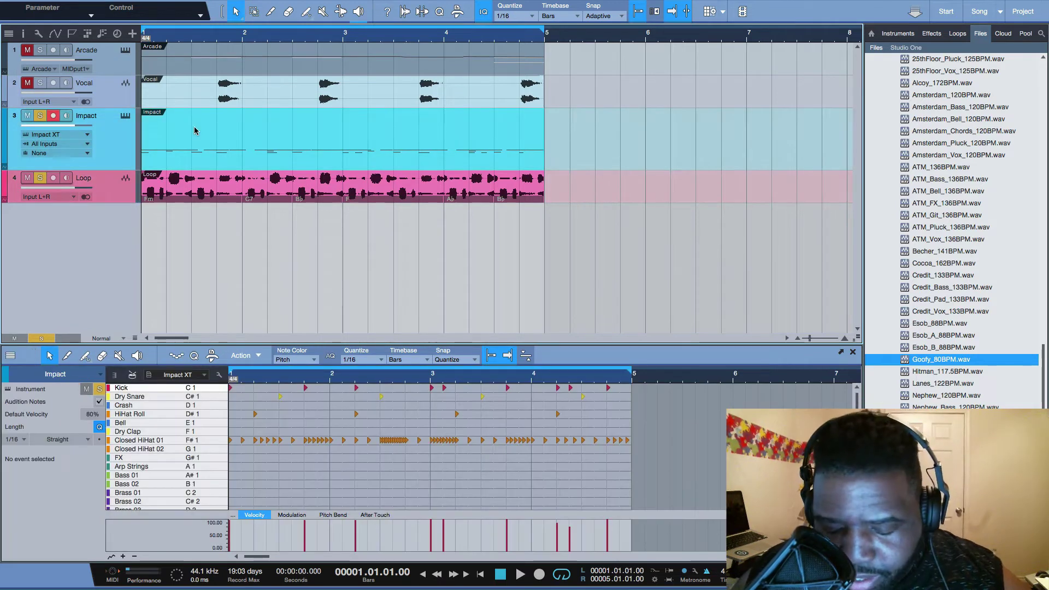
key("space")
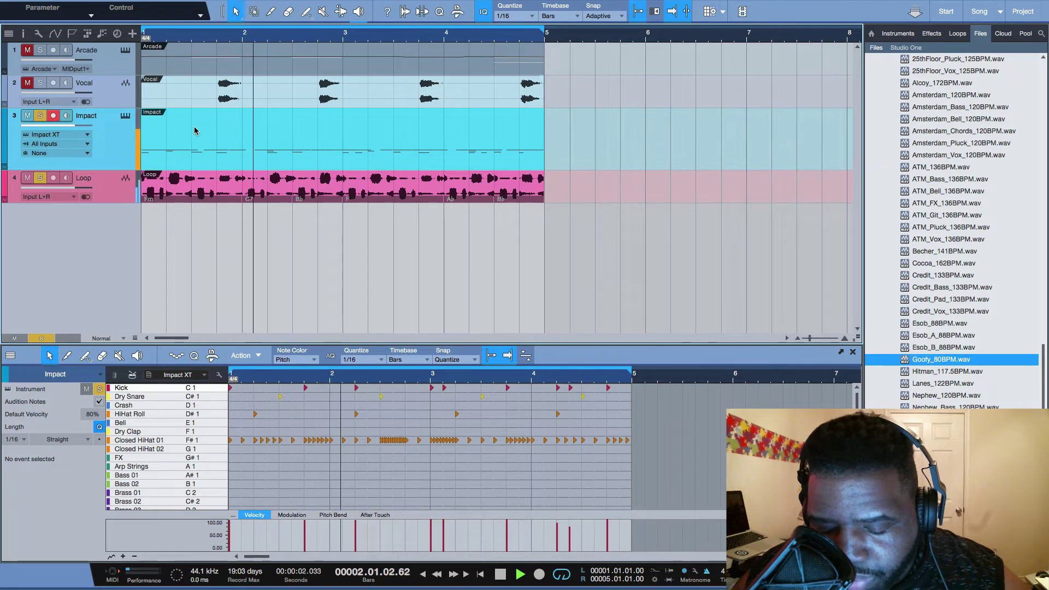
key("space")
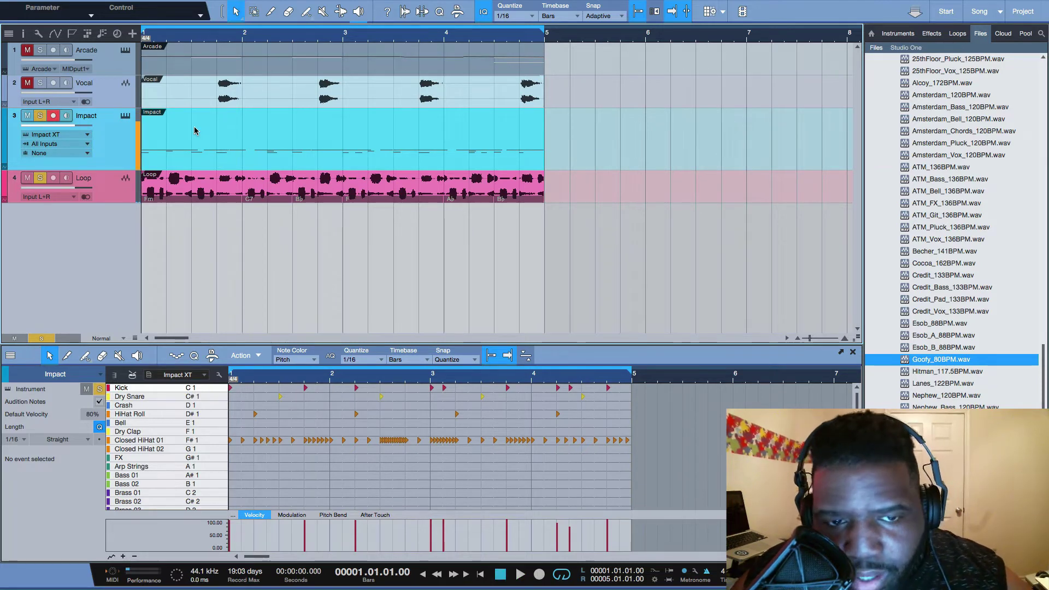
Step: Open the Impact XT instrument on the Impact track and view its Atomic Fuel preset list without loading another kit
left_click(126, 117)
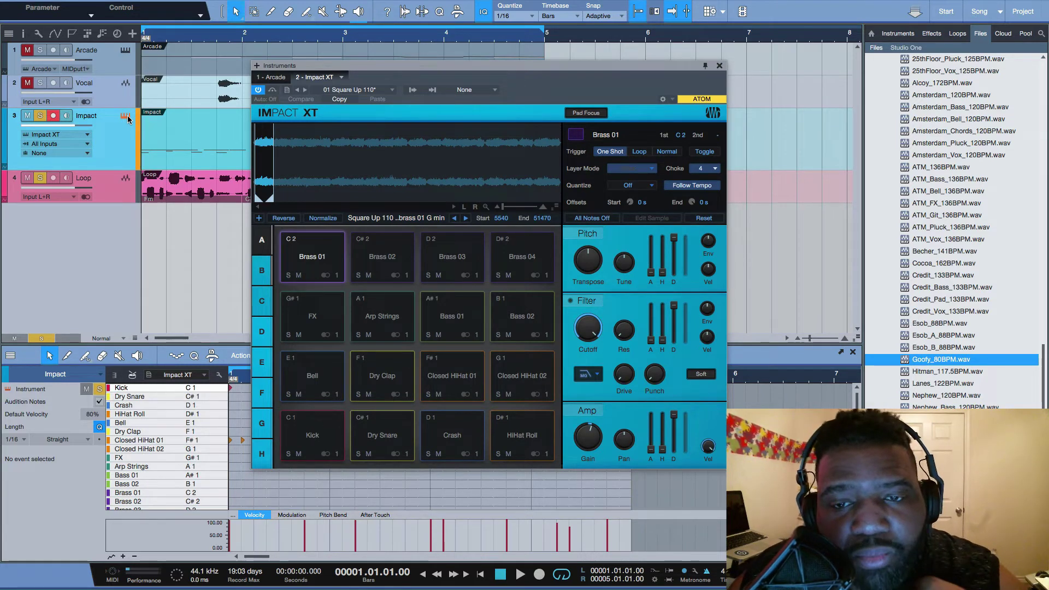
left_click(392, 91)
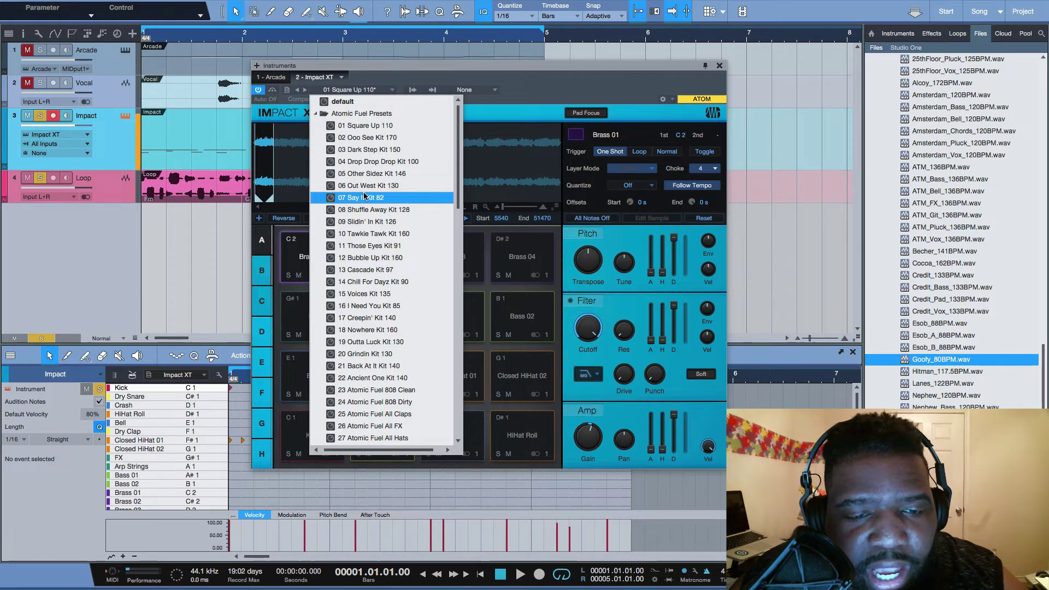
left_click(535, 93)
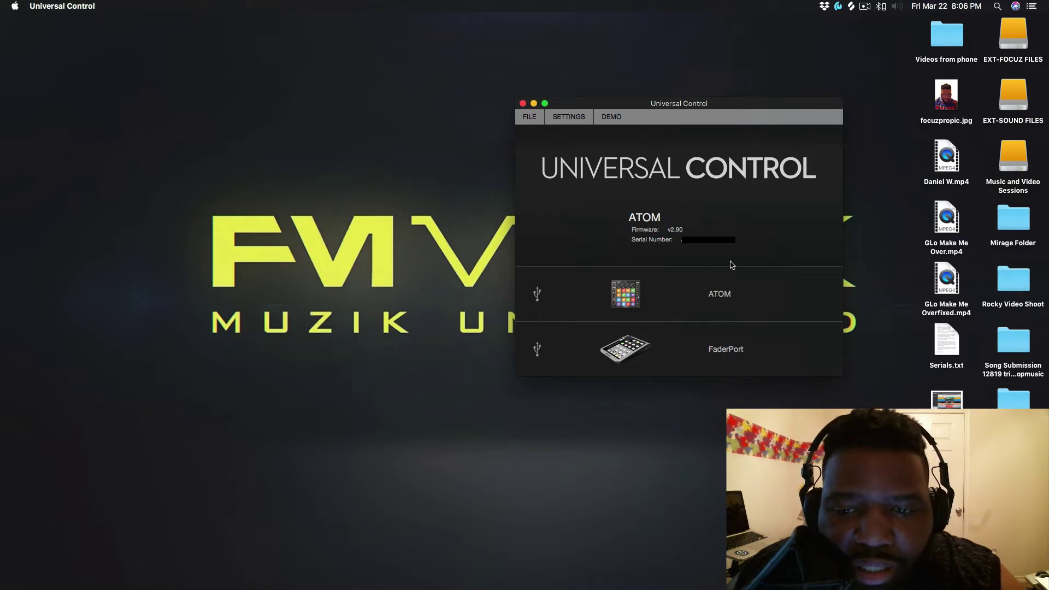
Step: Switch from Universal Control back to the Studio One song with the Impact XT window open
left_click(541, 567)
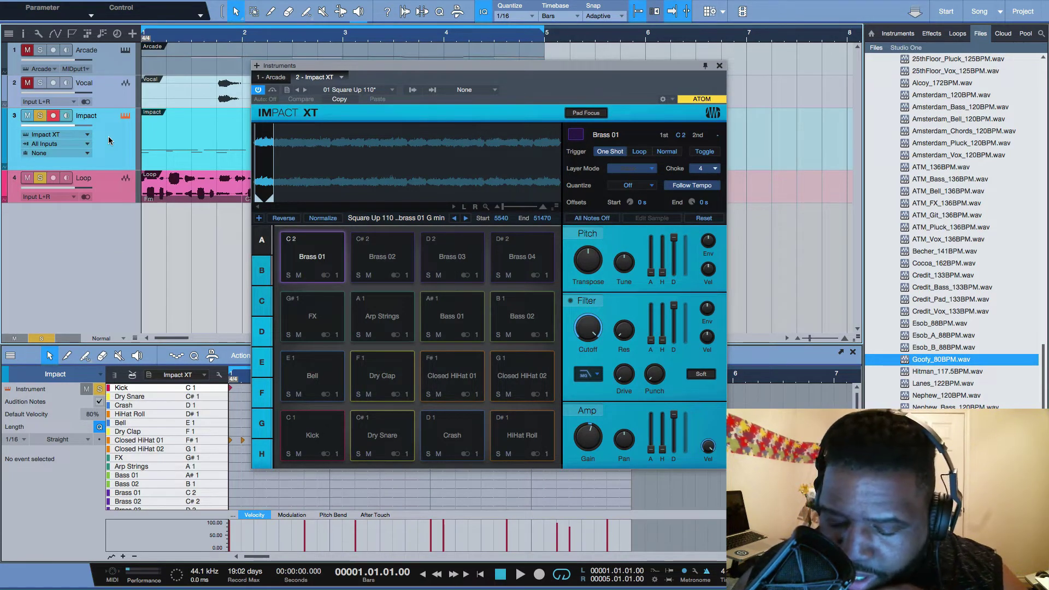
Step: Play the beginning of the soloed Impact and Loop tracks, and toggle the Impact XT window, leaving it hidden
key("space")
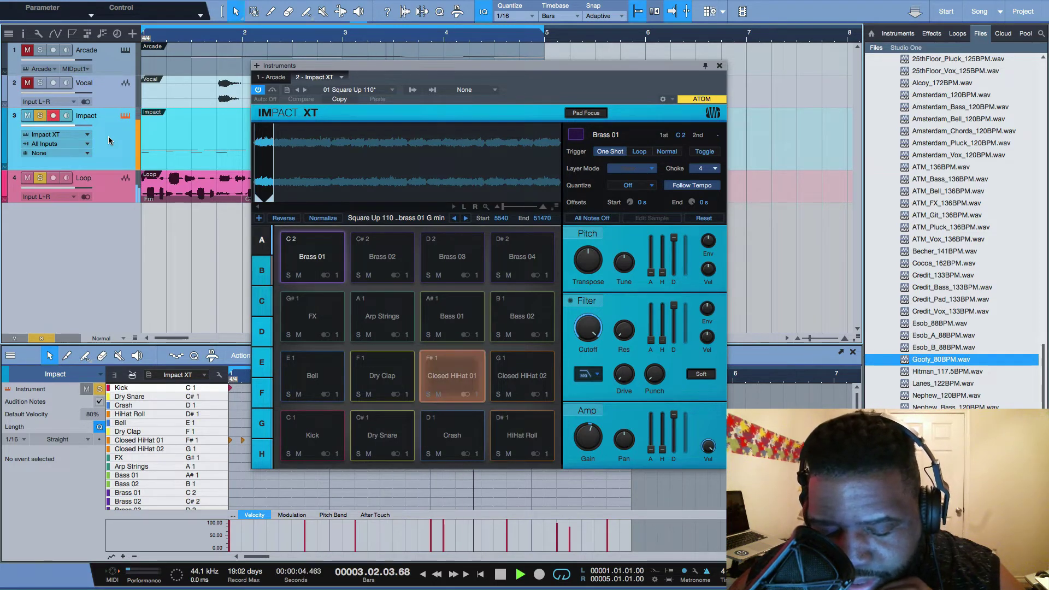
key("space")
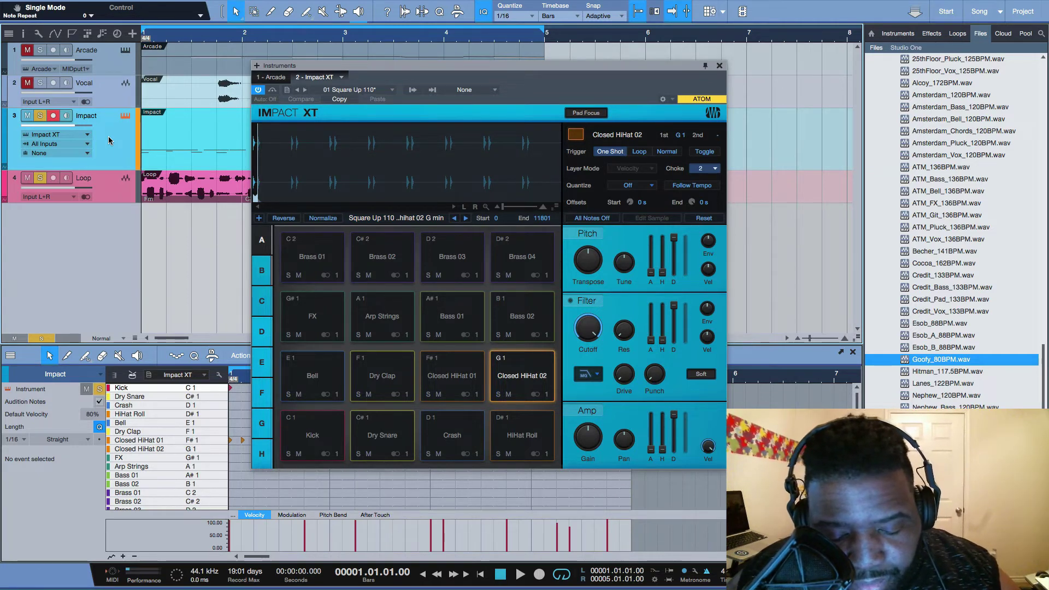
key("F11")
key("F11")
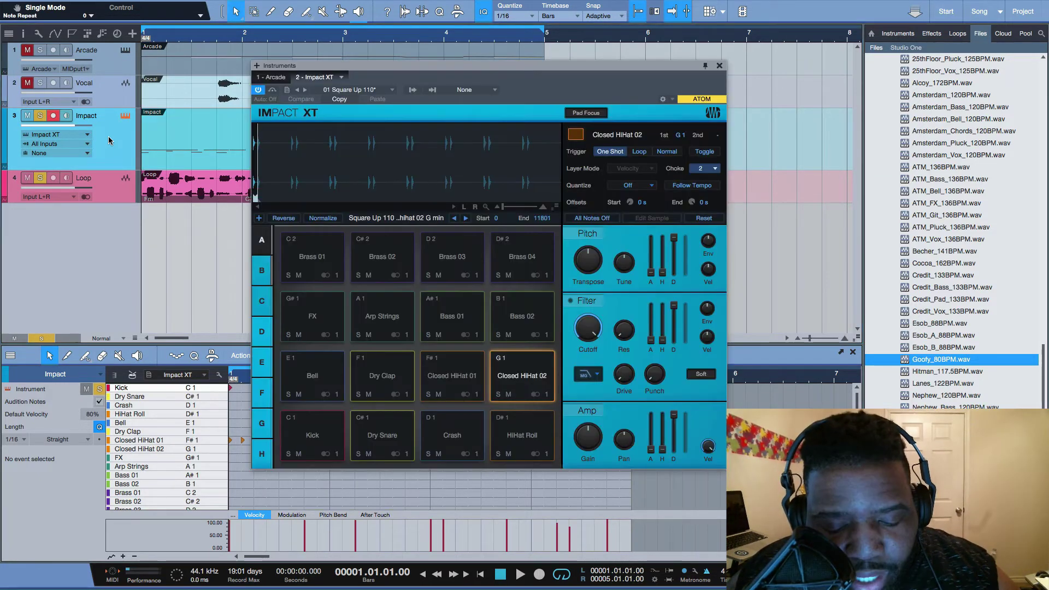
key("F11")
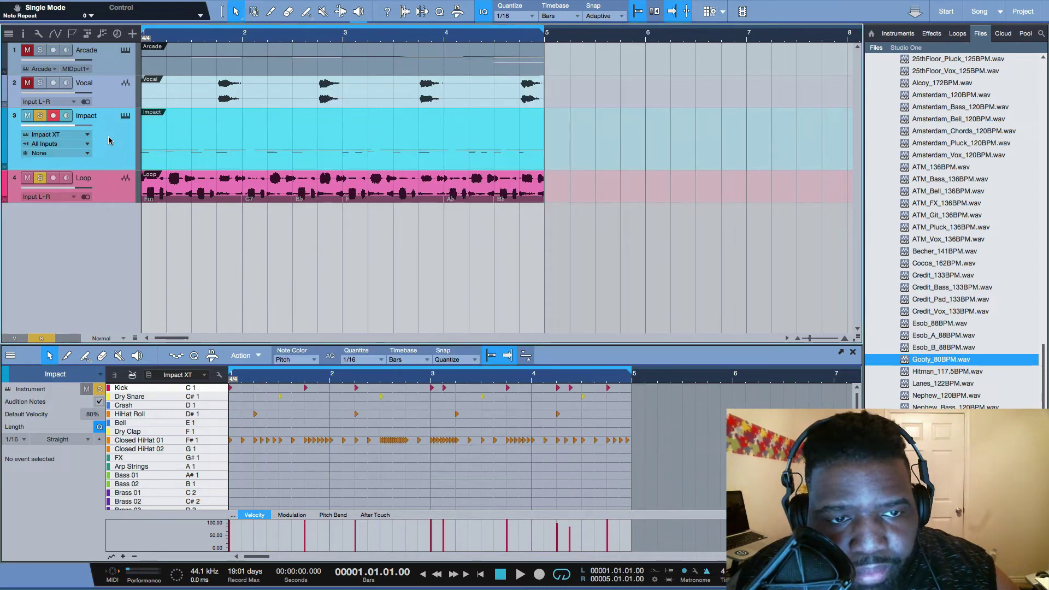
key("F11")
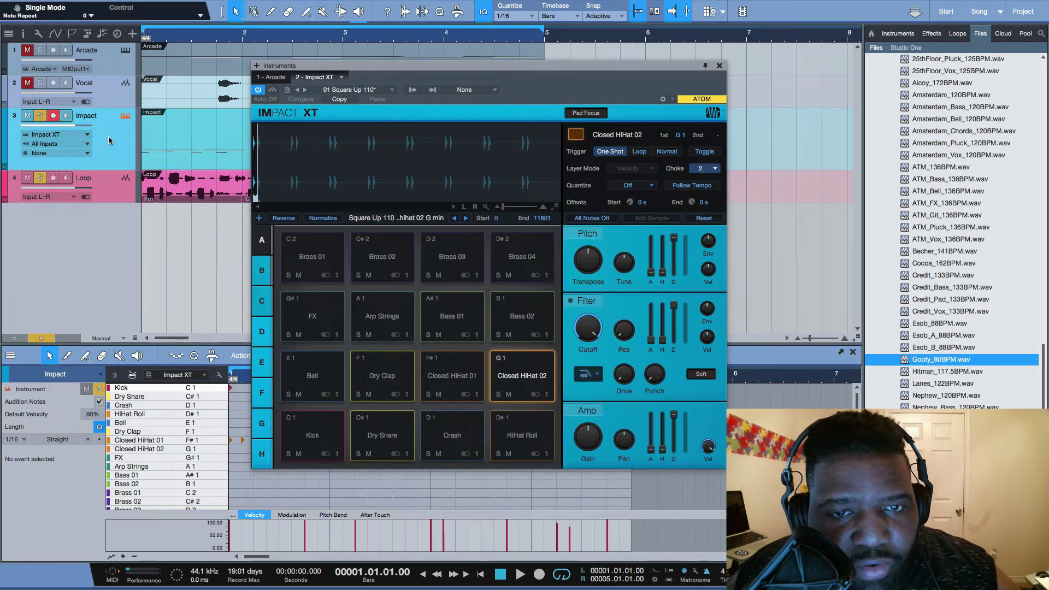
key("F11")
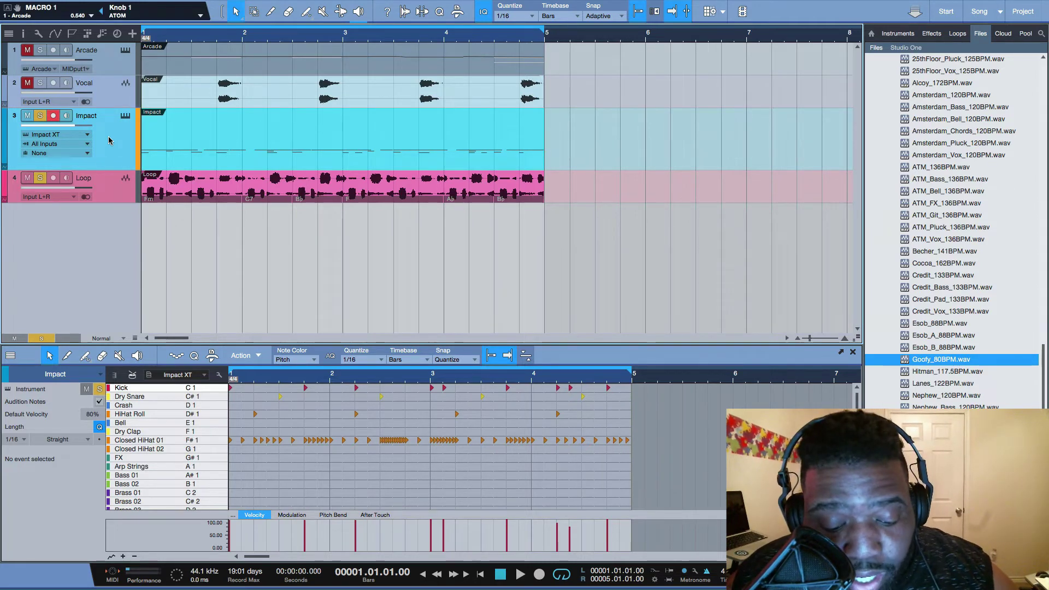
key("F11")
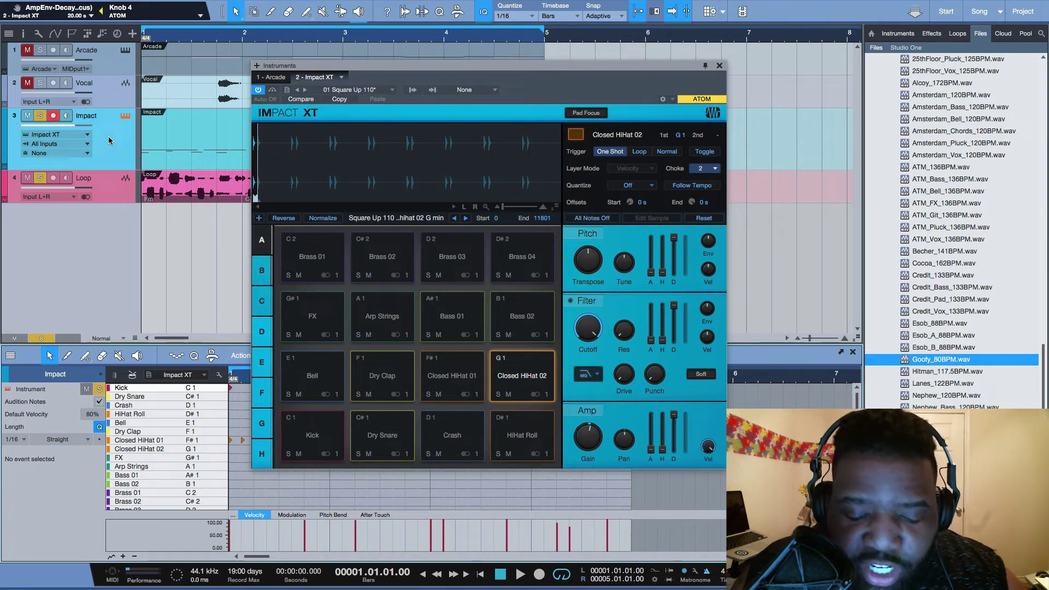
key("F11")
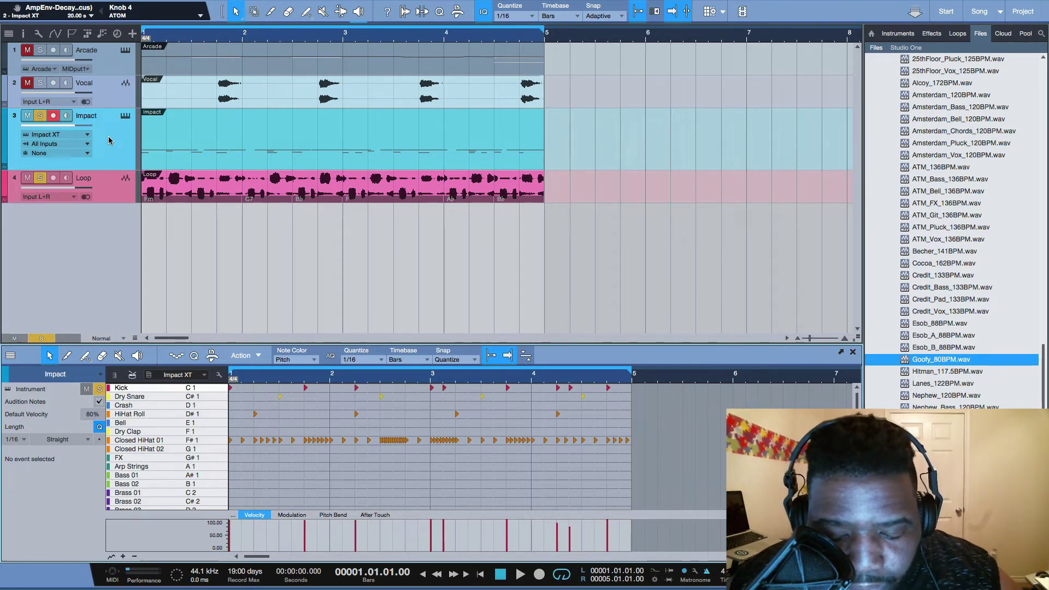
Step: Step through the opening notes of the Impact drum part and select the first HiHat Roll note
key("Right")
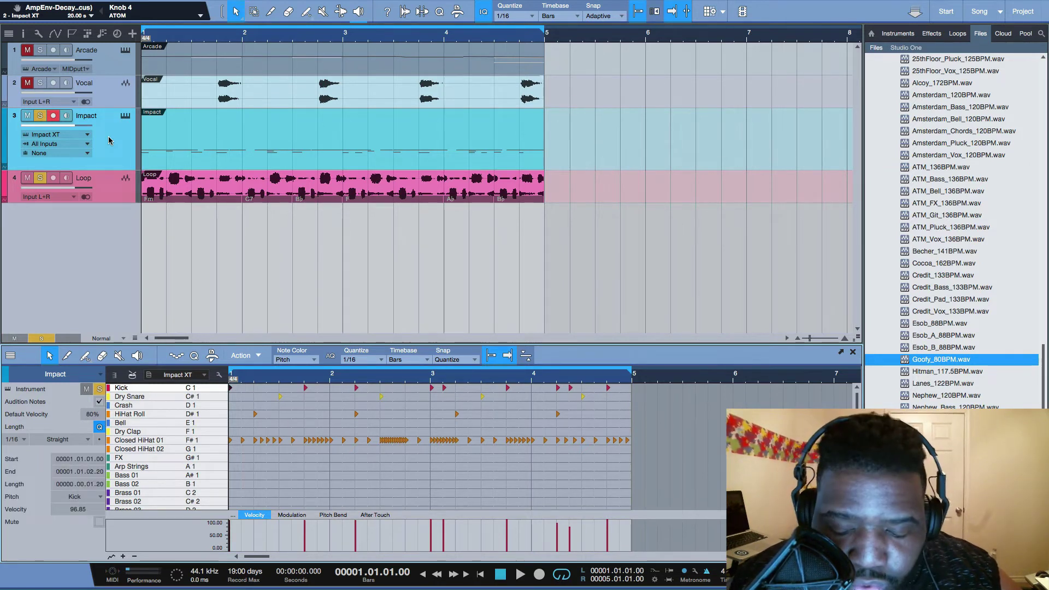
key("Right")
key("Right")
key("Right")
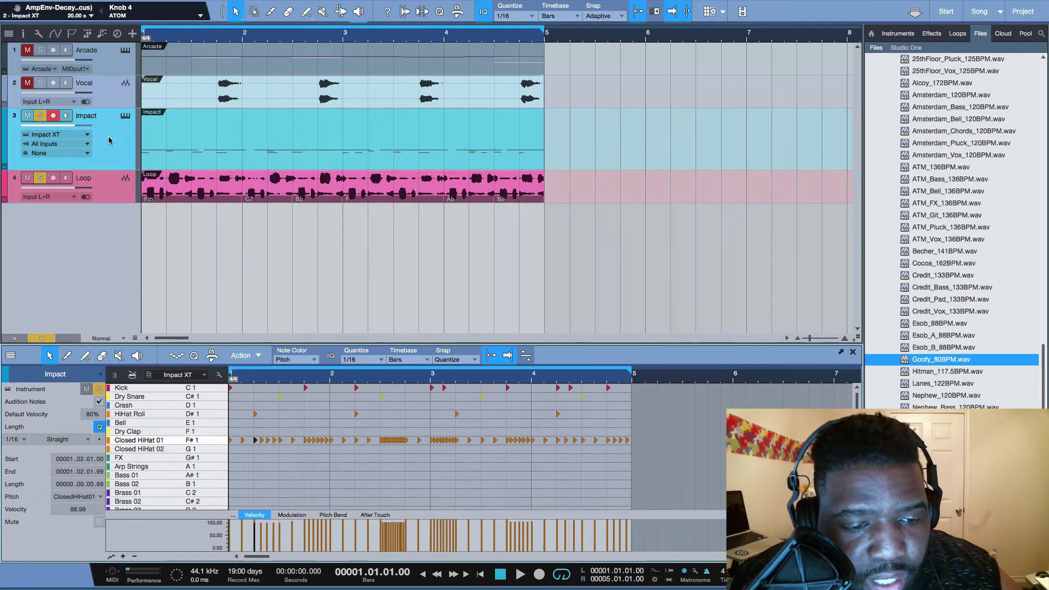
key("Left")
key("Right")
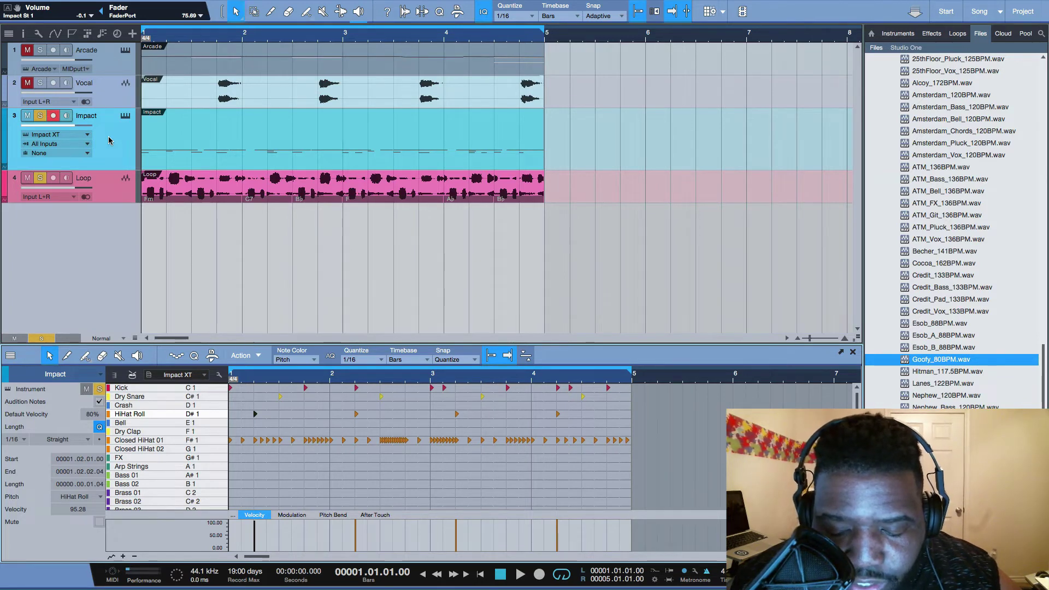
Step: Try different horizontal and vertical zoom levels in the Impact drum editor, ending with compact rows and a wider bar range
key("w")
key("e")
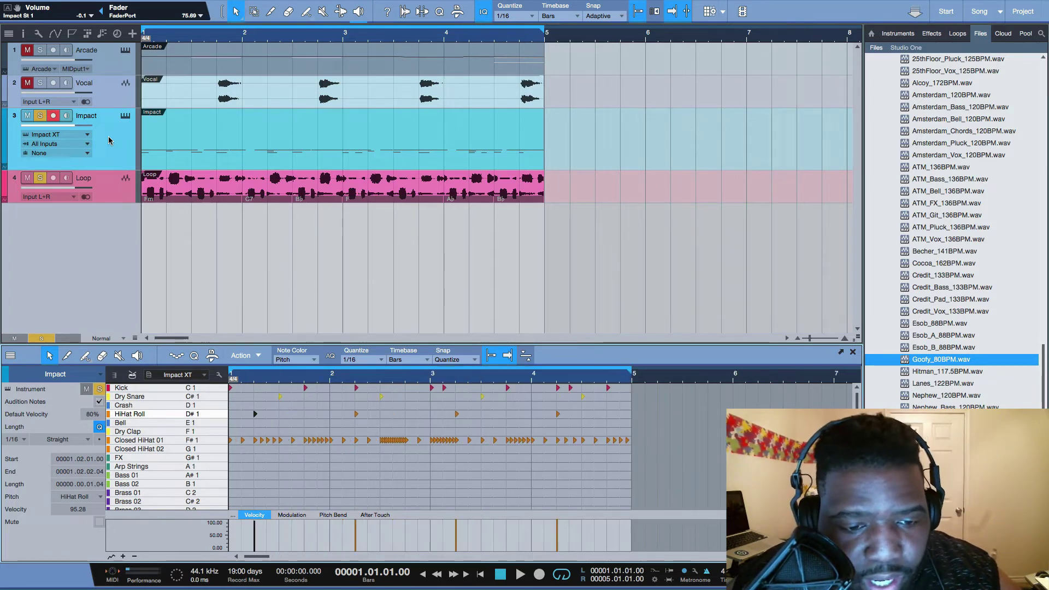
key("shift+e")
key("shift+e")
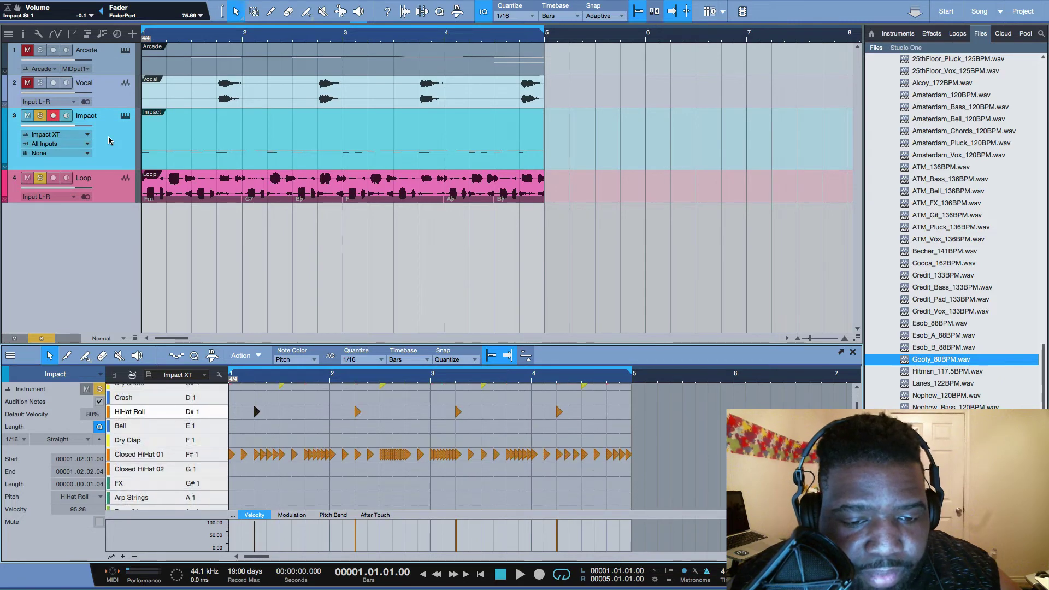
key("w")
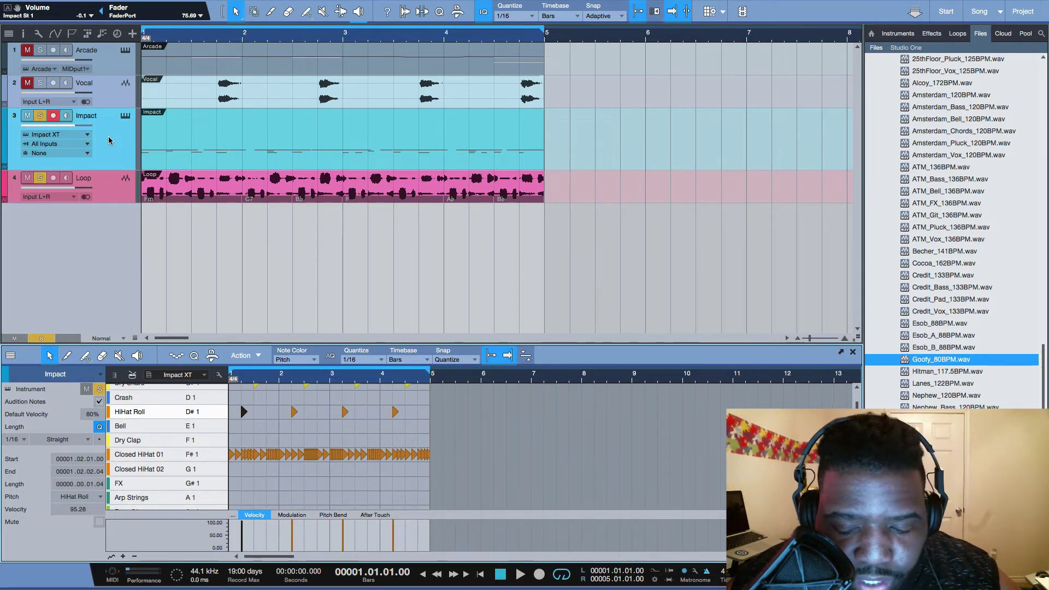
key("shift+e")
key("shift+w")
key("shift+w")
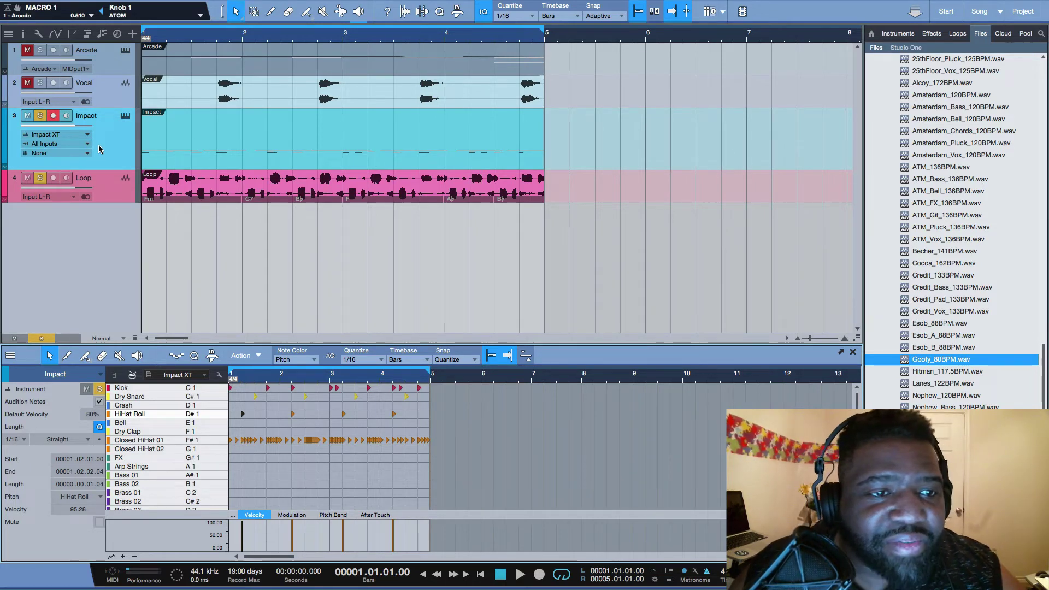
Step: Solo the Vocal track and play it with the Impact and Loop tracks while the Arcade instrument window is open
left_click(86, 70)
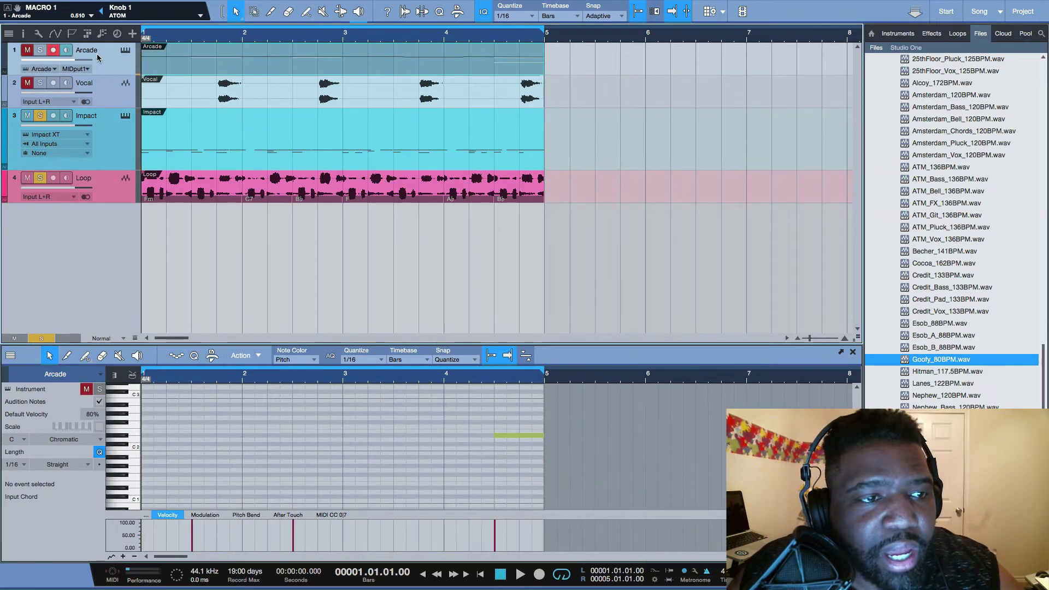
left_click(40, 82)
key("F11")
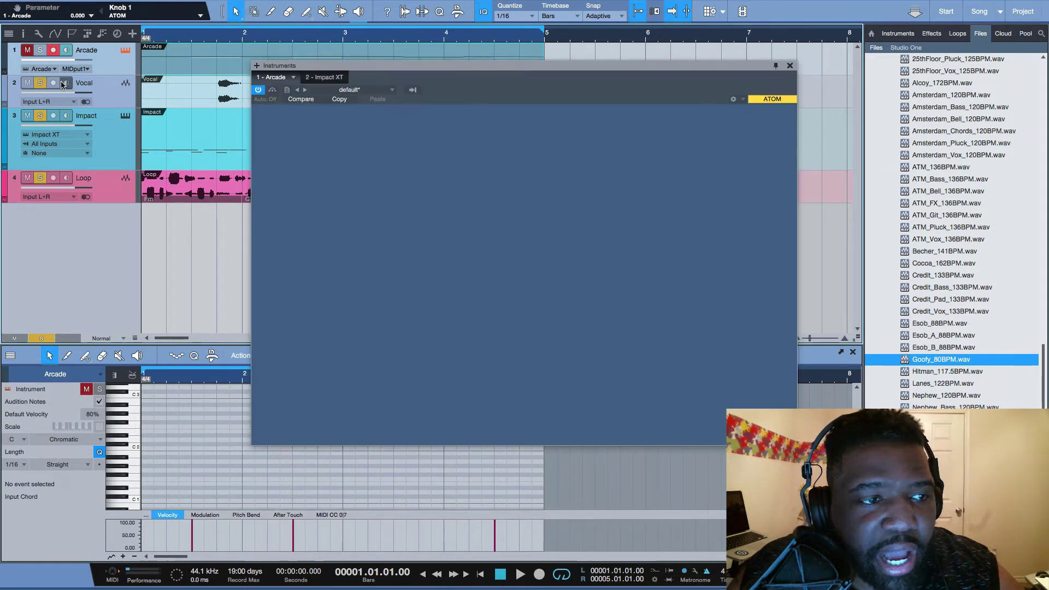
left_click(120, 100)
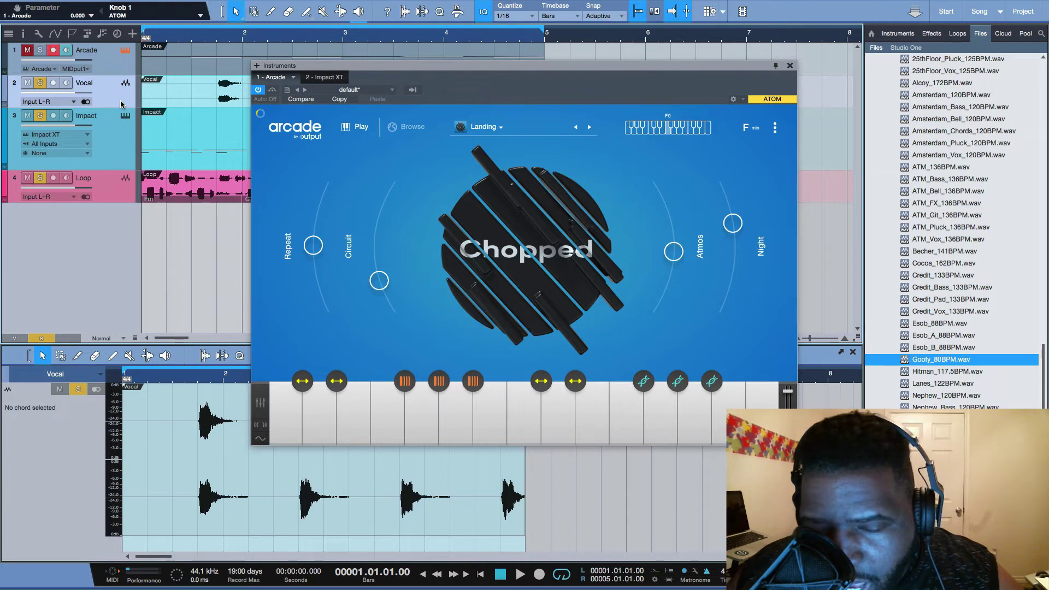
key("space")
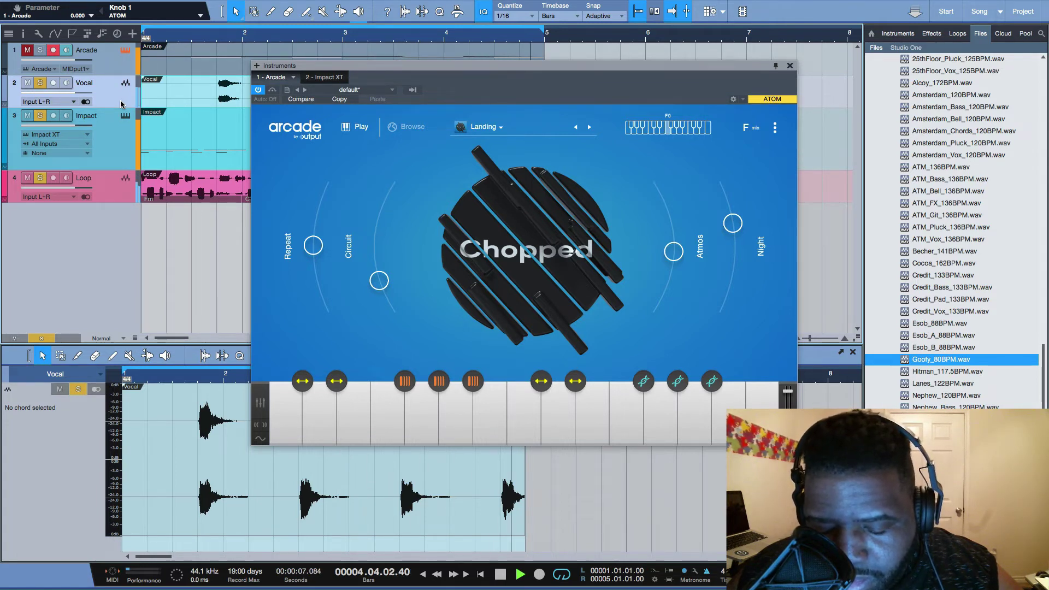
key("space")
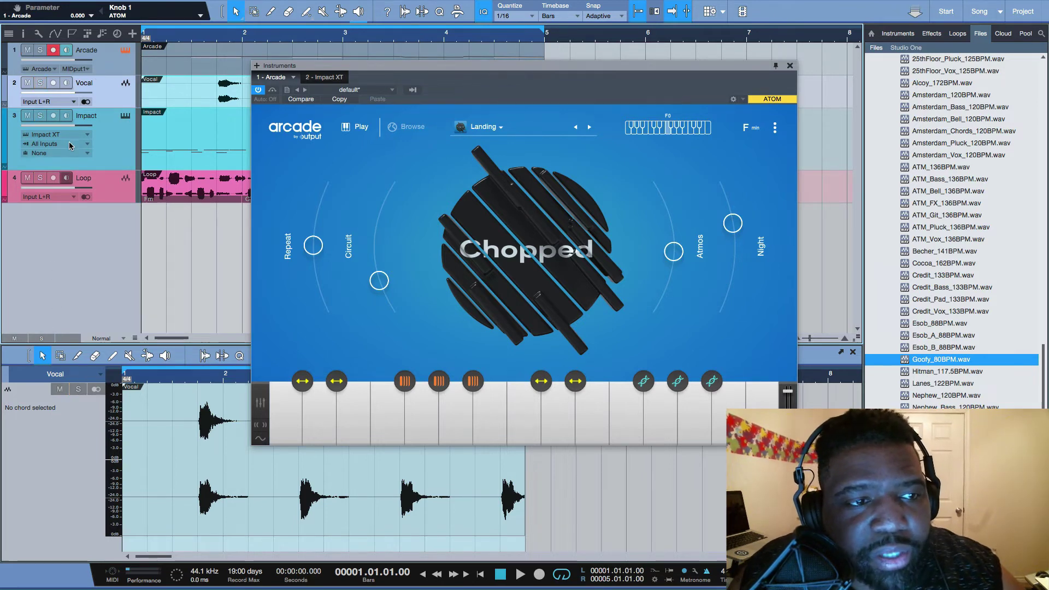
Step: Select the Arcade track, solo it during playback, and play its part from the beginning
left_click(105, 72)
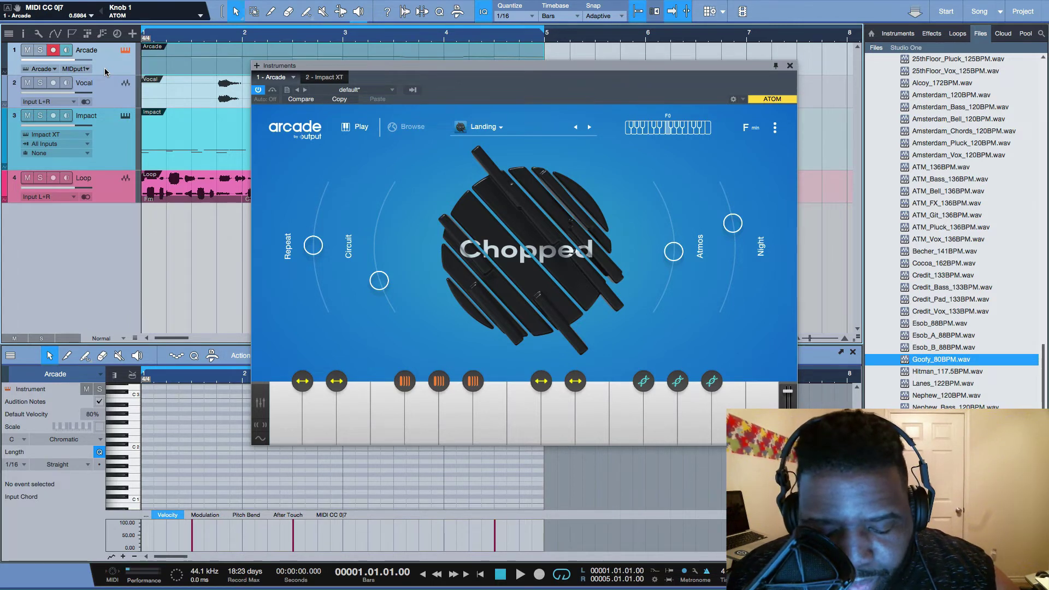
key("space")
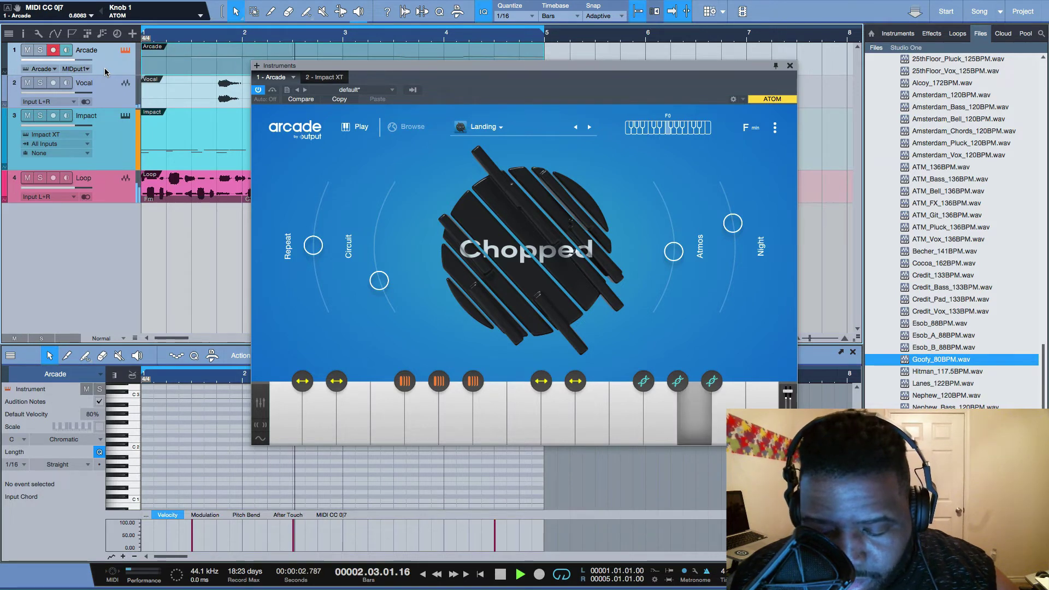
key("s")
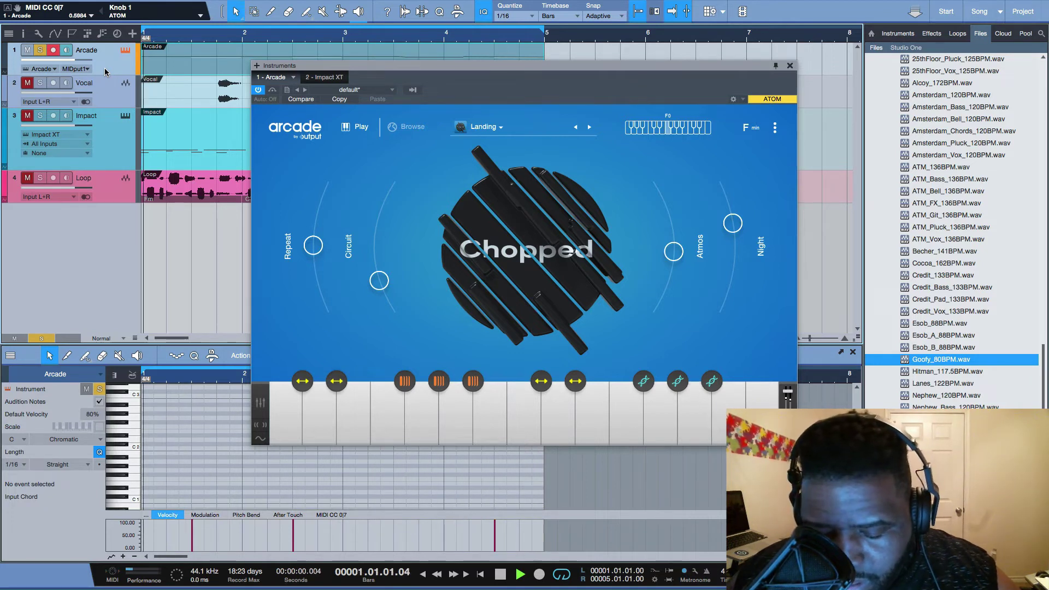
key("space")
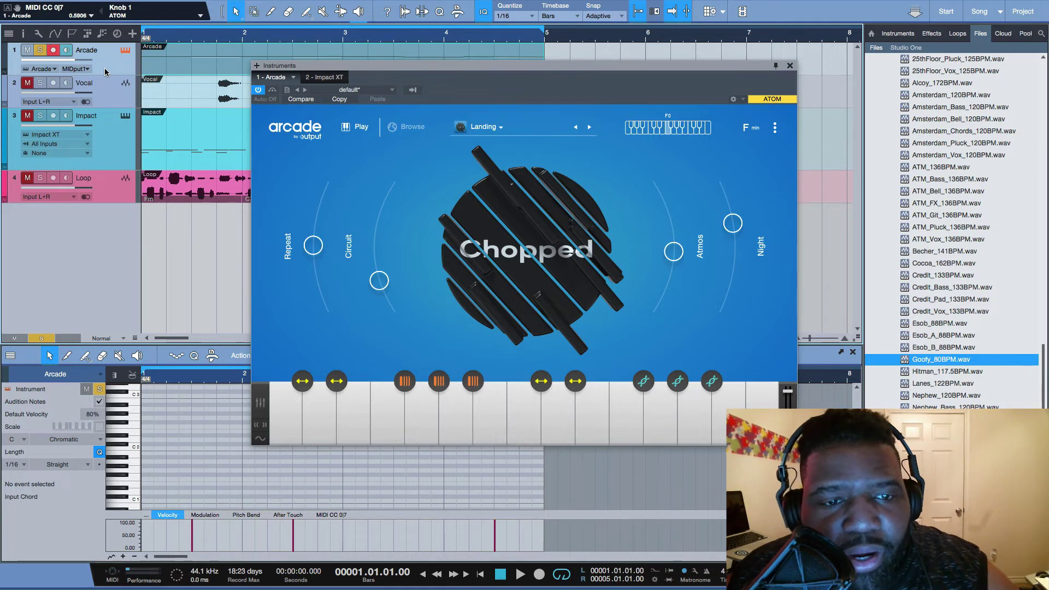
Step: Switch between the Impact and Arcade tracks to compare their instrument windows and controller mappings, ending on Arcade
key("Down")
key("Down")
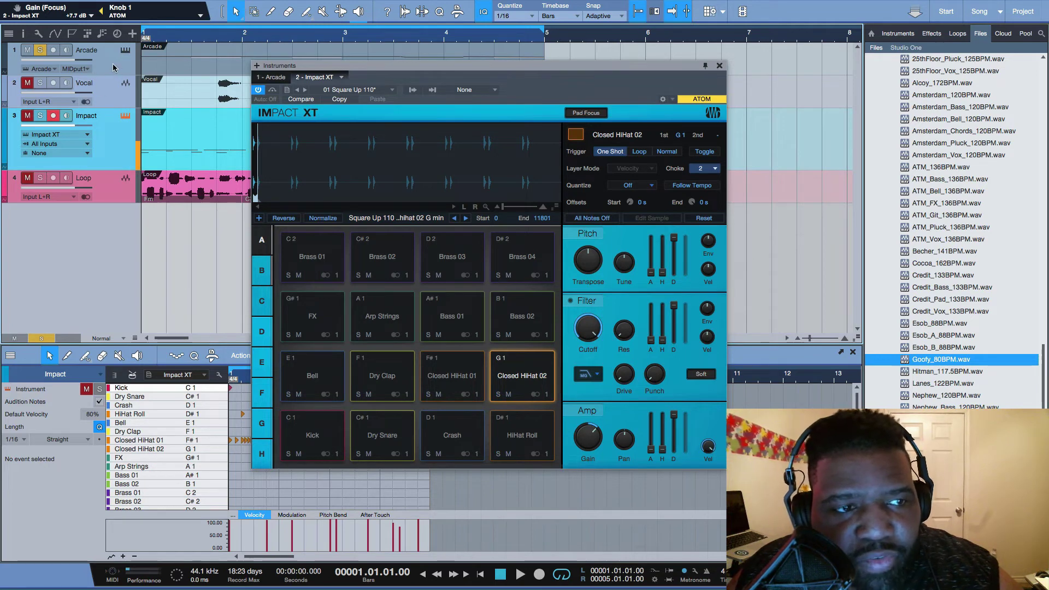
left_click(120, 61)
left_click(124, 52)
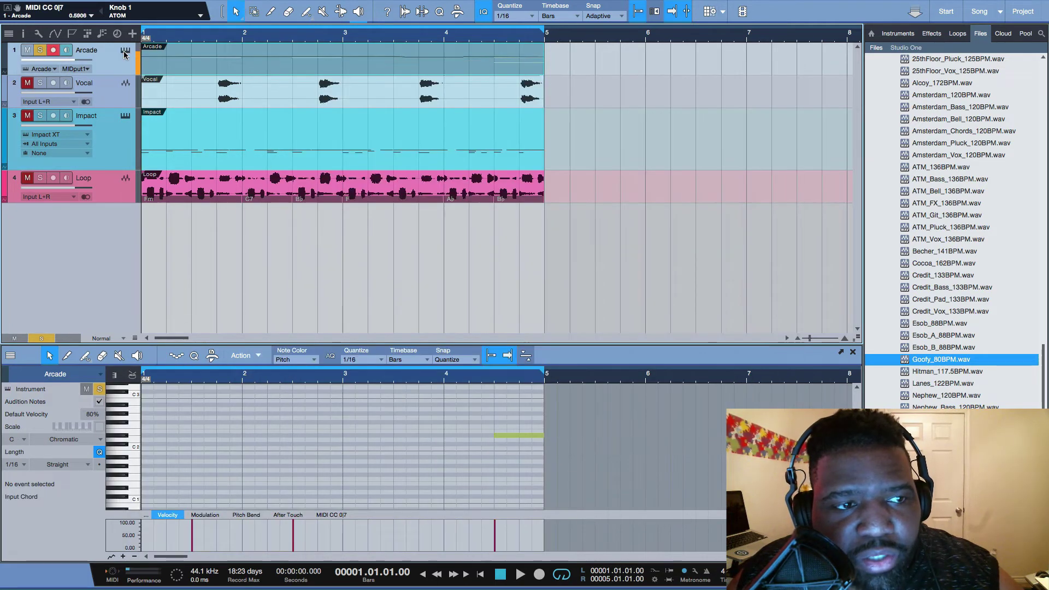
left_click(125, 52)
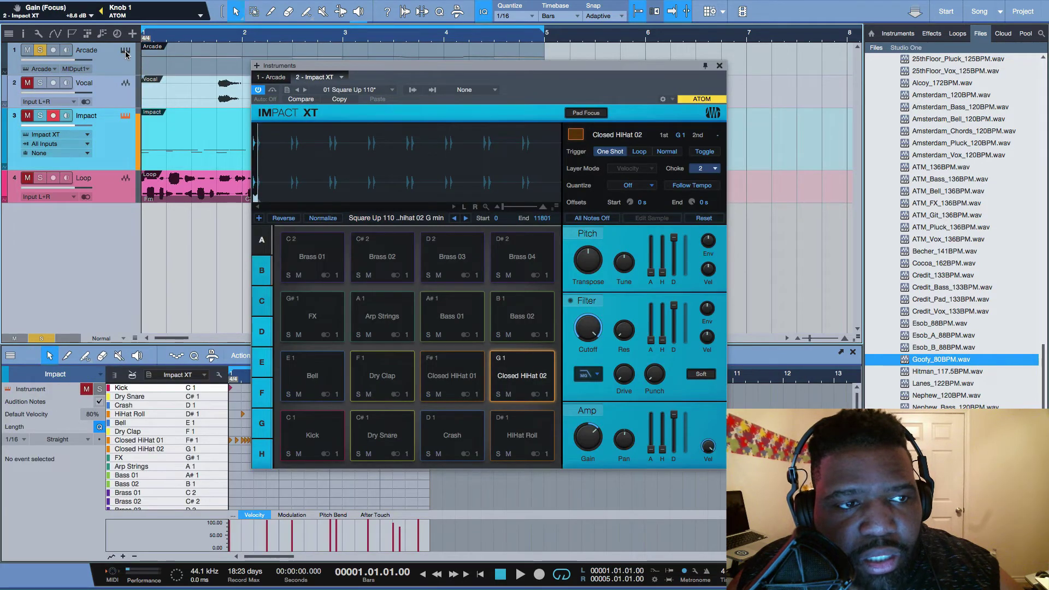
left_click(125, 52)
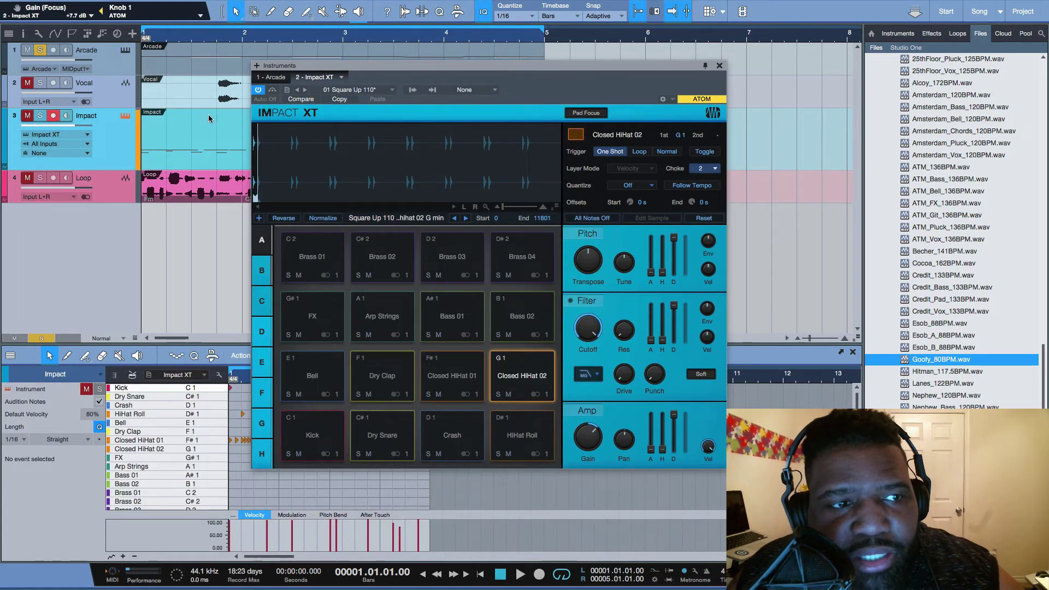
left_click(126, 70)
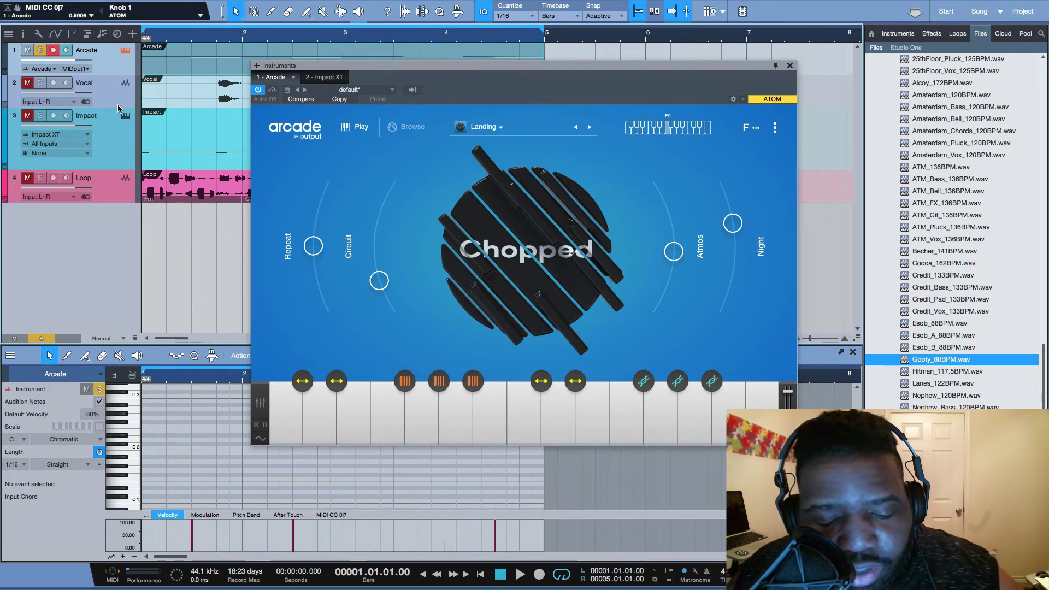
Step: Move the track selection to Impact and back to Arcade, and reopen the Arcade instrument window
key("Down")
key("Down")
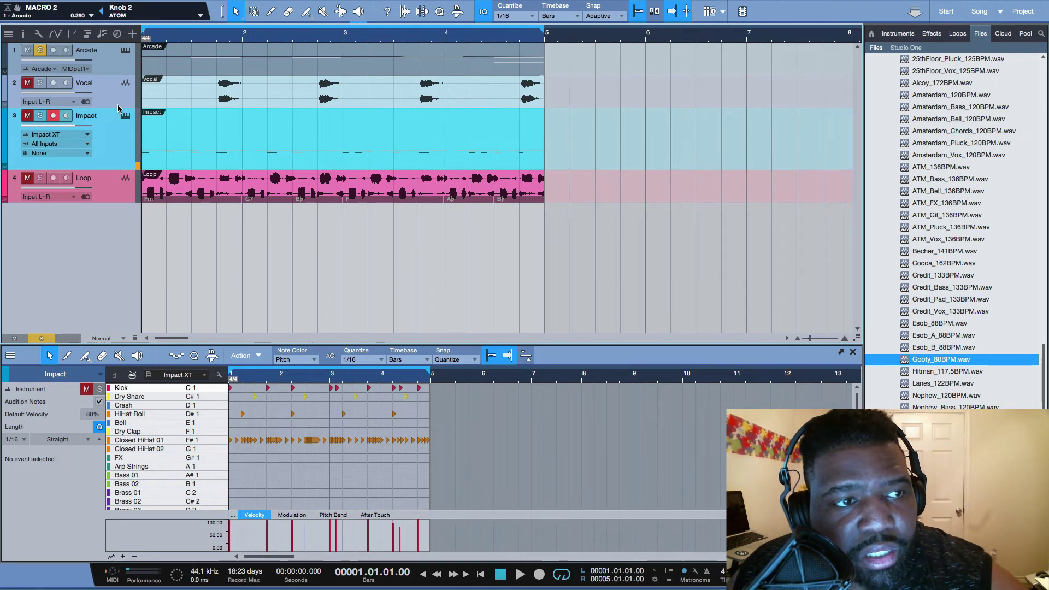
key("Up")
key("Up")
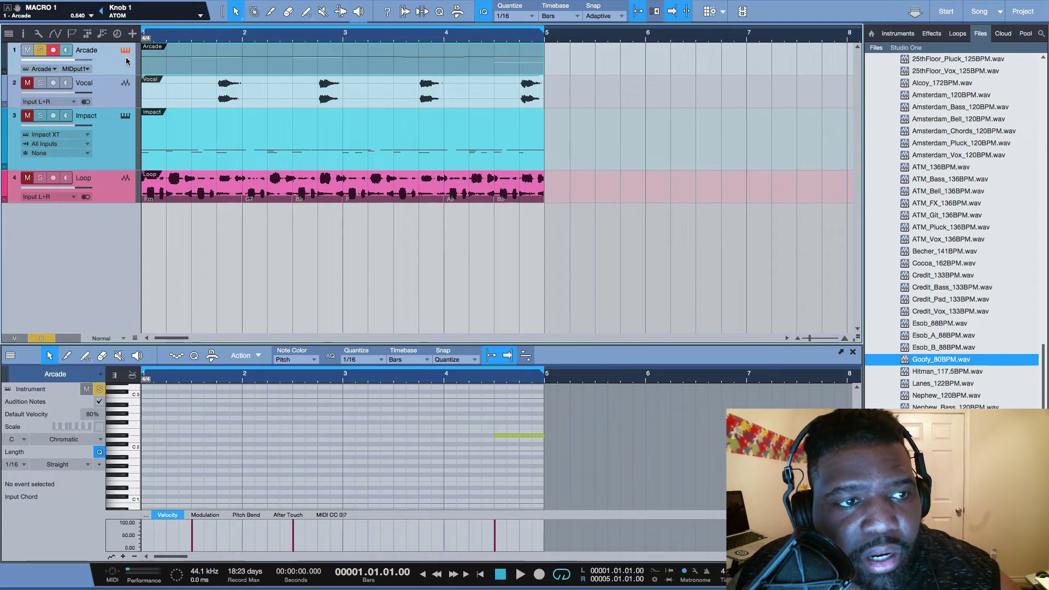
key("F11")
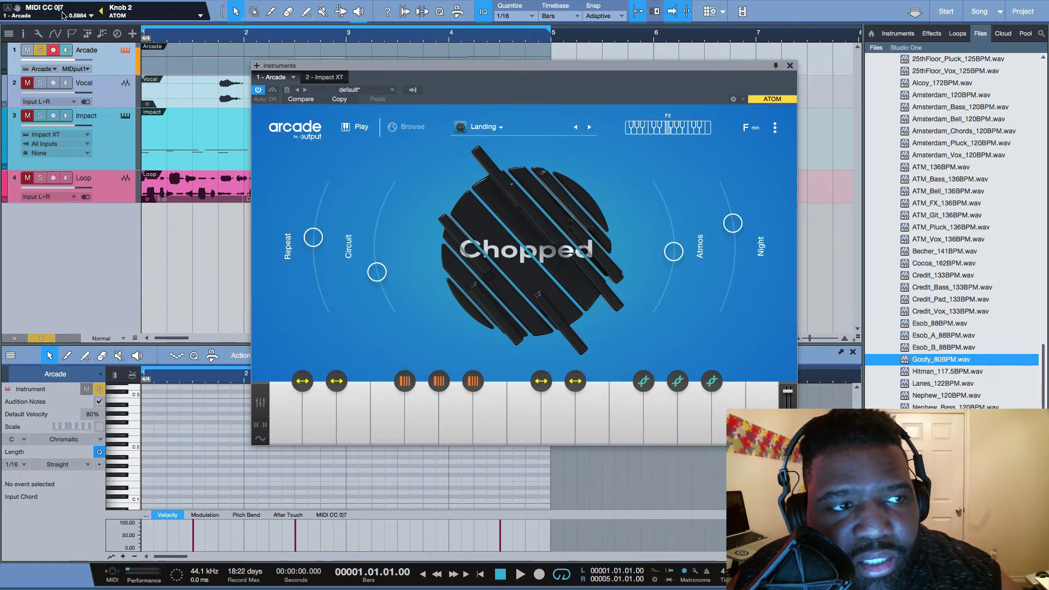
Step: Adjust Arcade's Circuit macro and play the soloed Arcade part while varying the Chopped macros
left_click(377, 273)
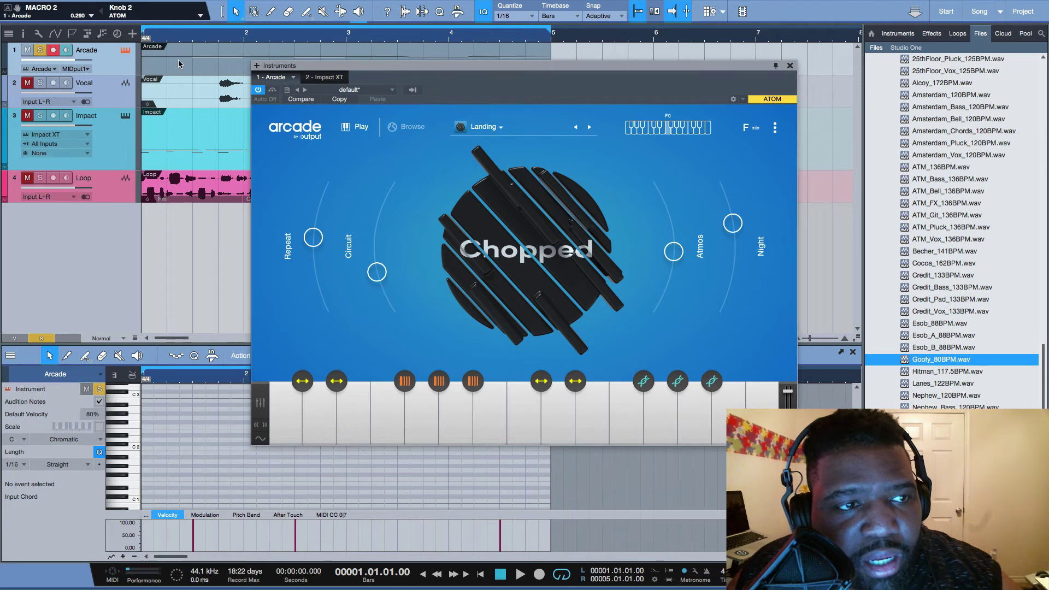
left_click(372, 270)
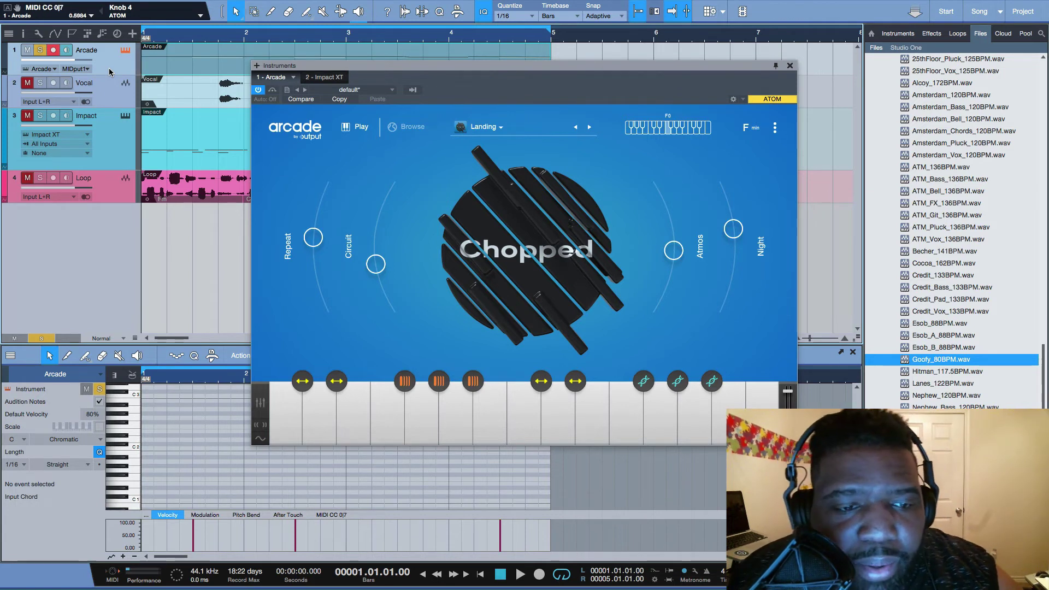
key("space")
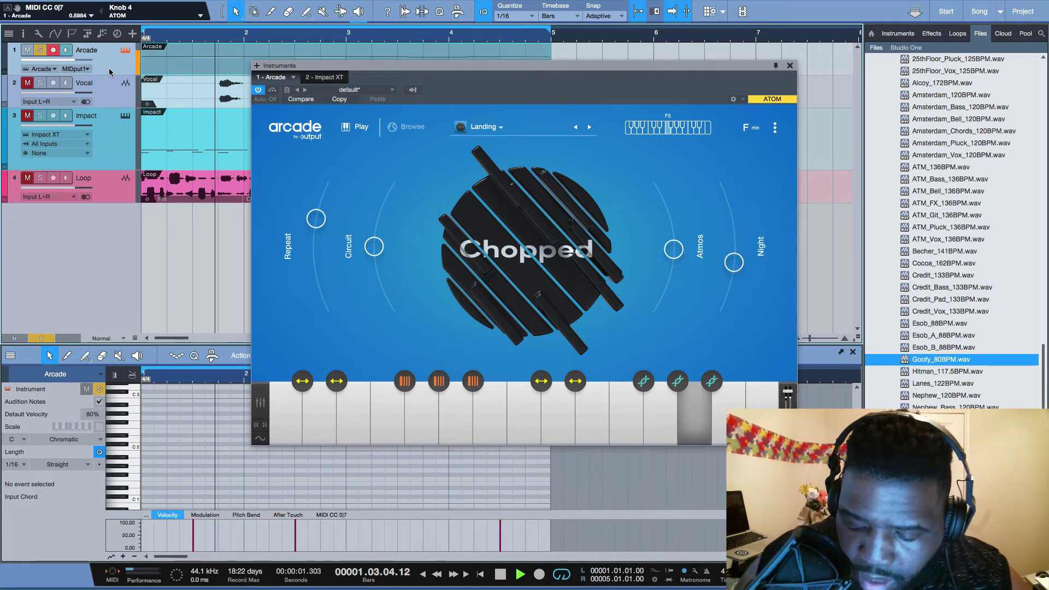
key("space")
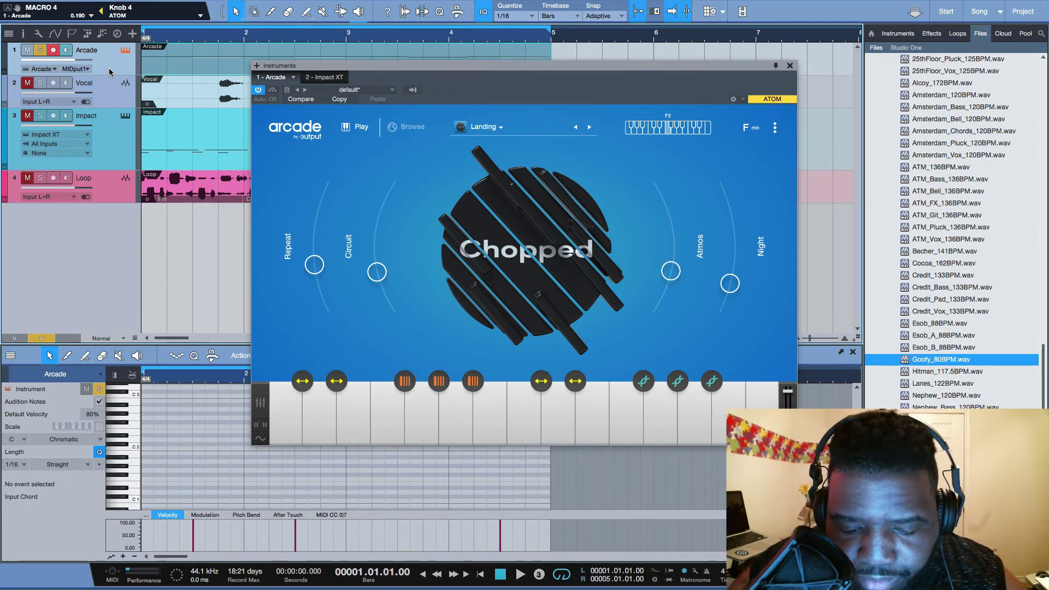
Step: Record movements of the Repeat and Circuit macros into the Arcade part, and the Atmos and Night macros in a second pass
key("KP_Multiply")
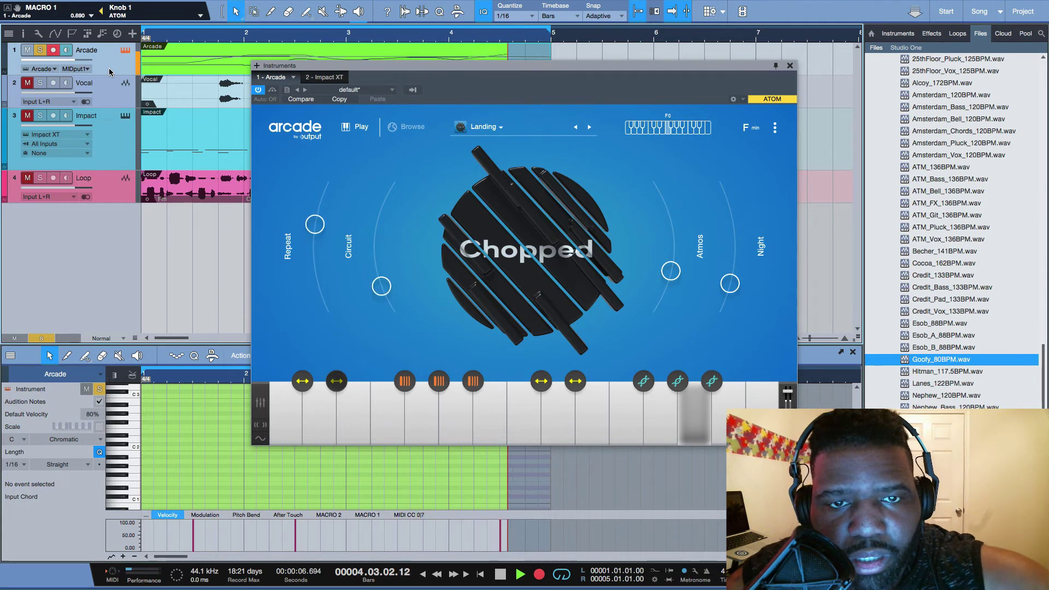
key("space")
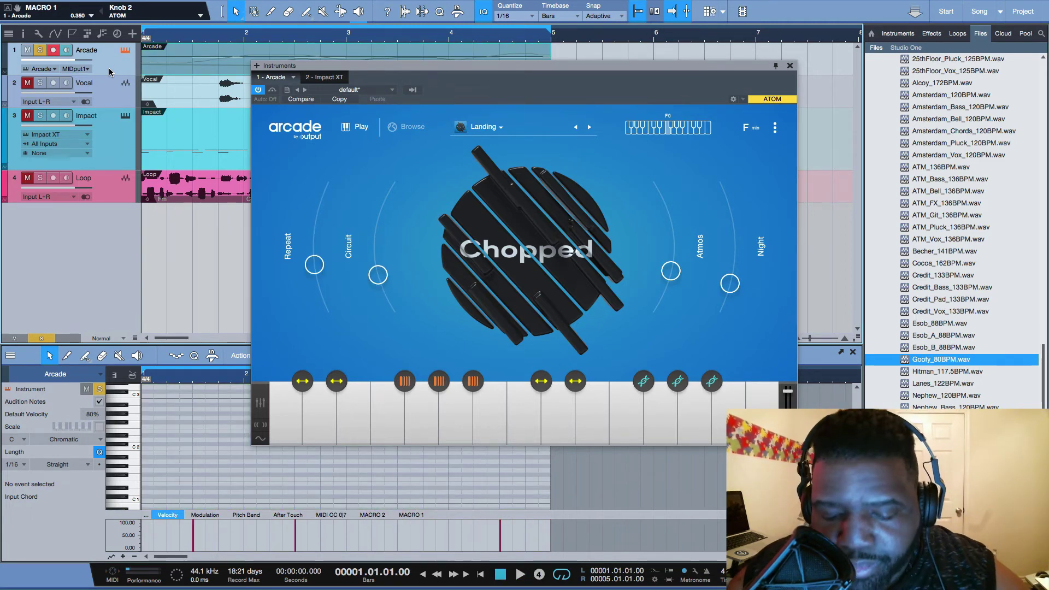
key("KP_Multiply")
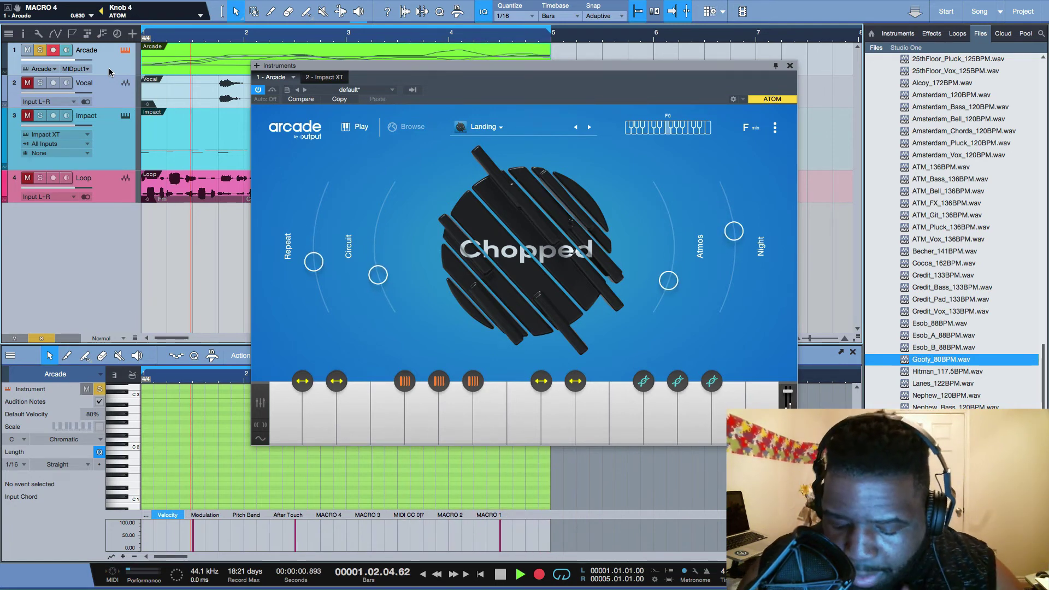
key("space")
Step: Play back the recorded macro movements in solo, and unsolo the Arcade track to hear them with all the other tracks
key("space")
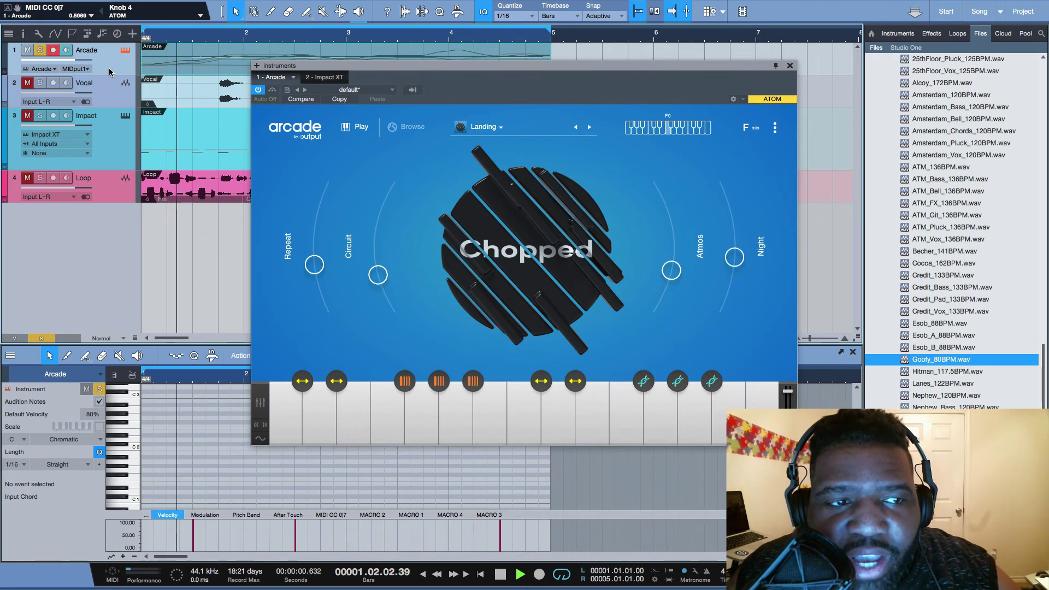
key("space")
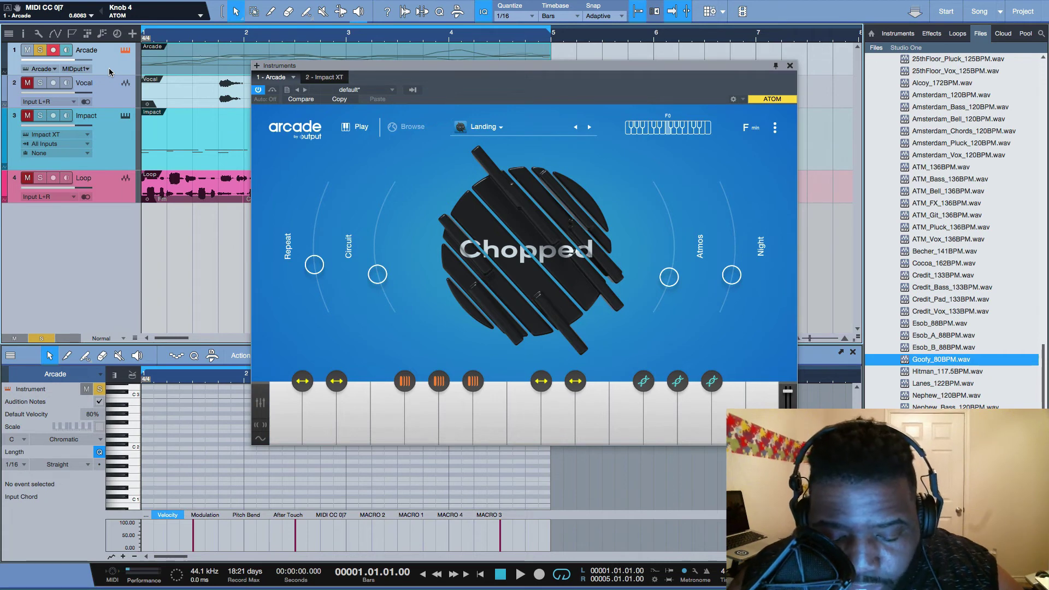
key("s")
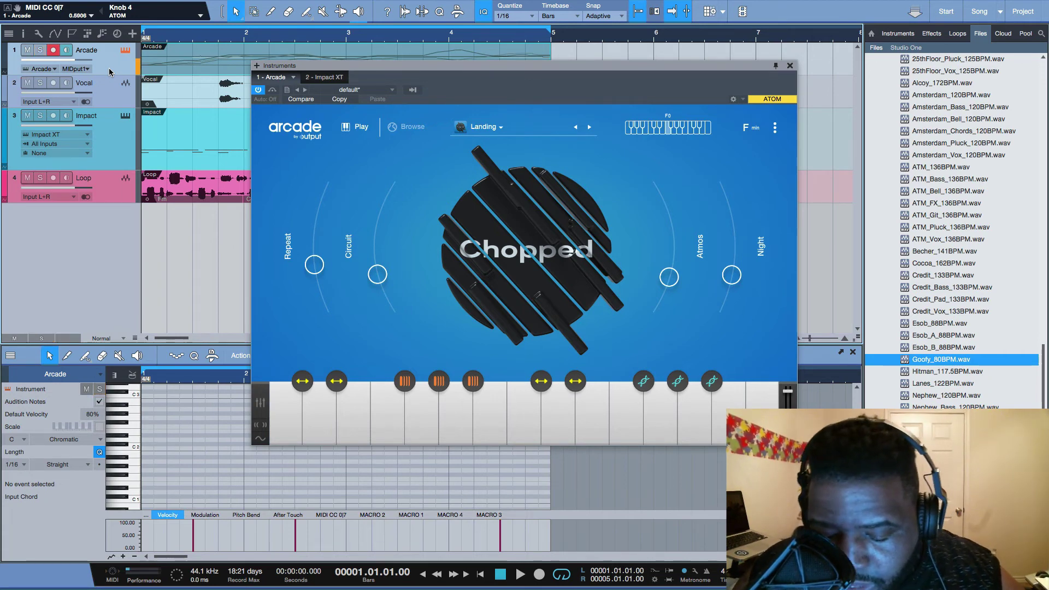
key("space")
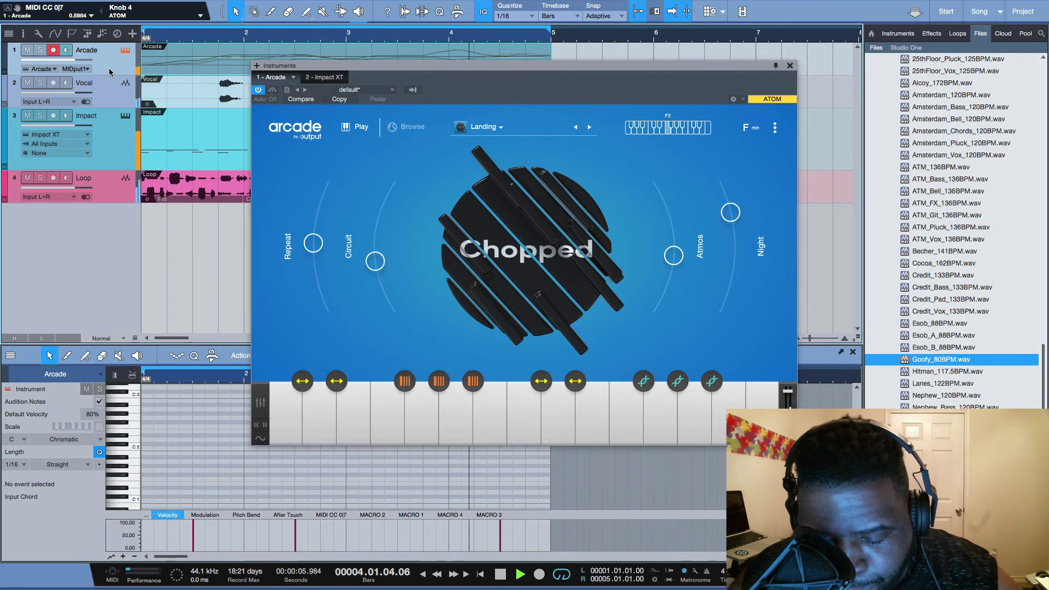
key("space")
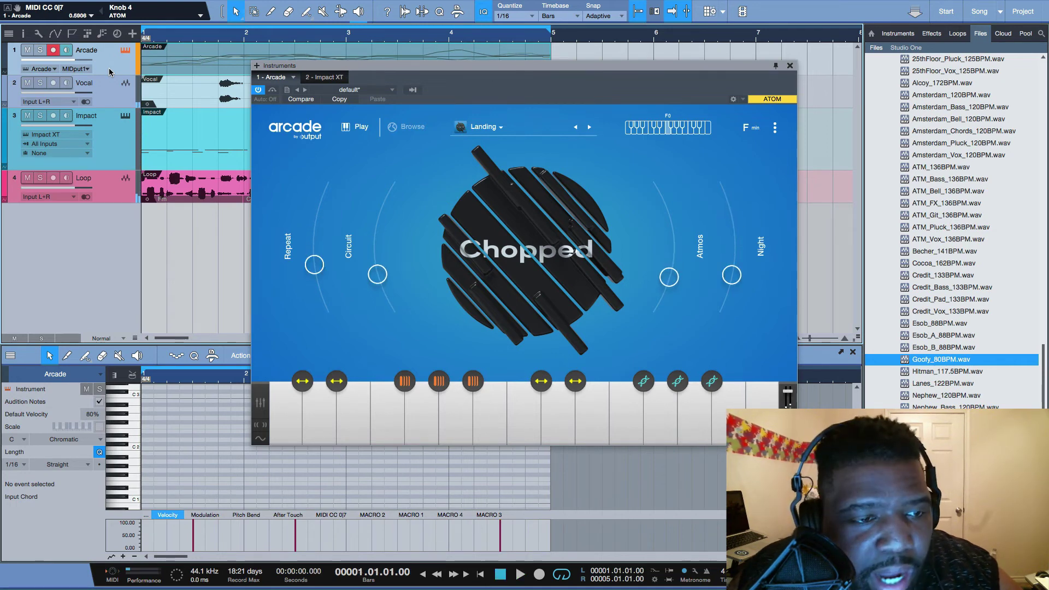